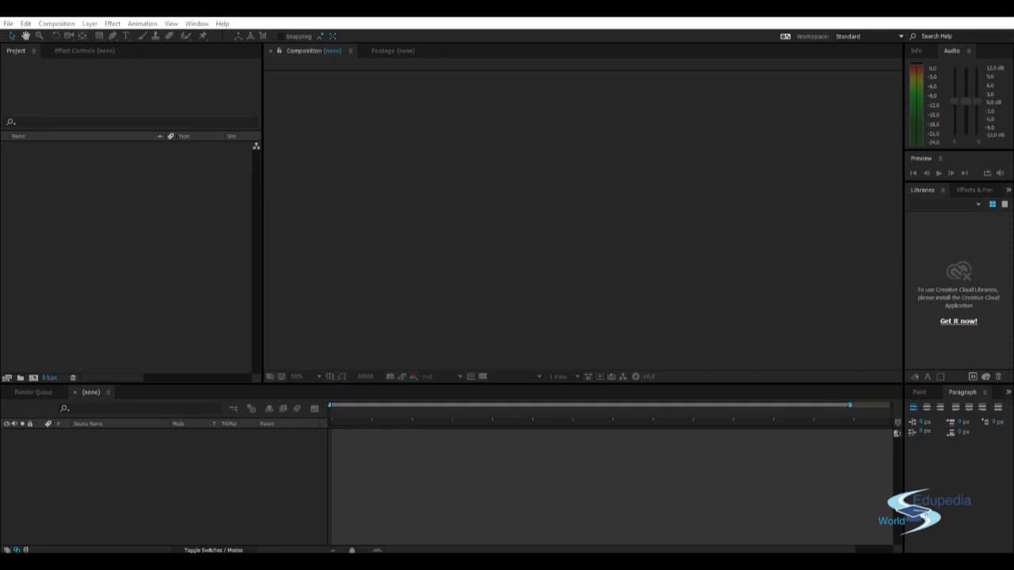
Import the video clips 00009.MTS, 00010.MTS and 00011.MTS from the Optagelser folder into the project as footage.
right_click(50, 194)
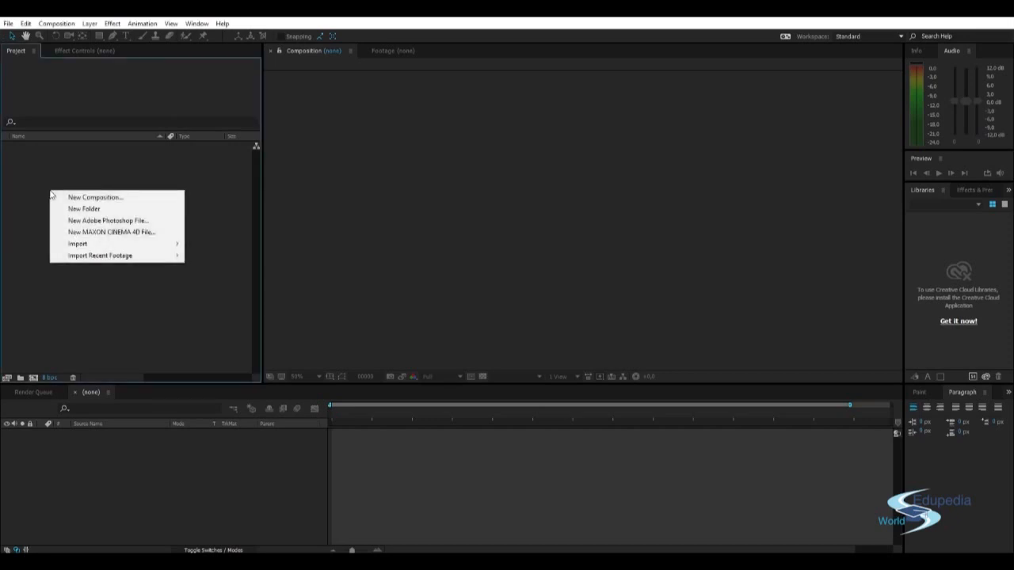
mouse_move(141, 243)
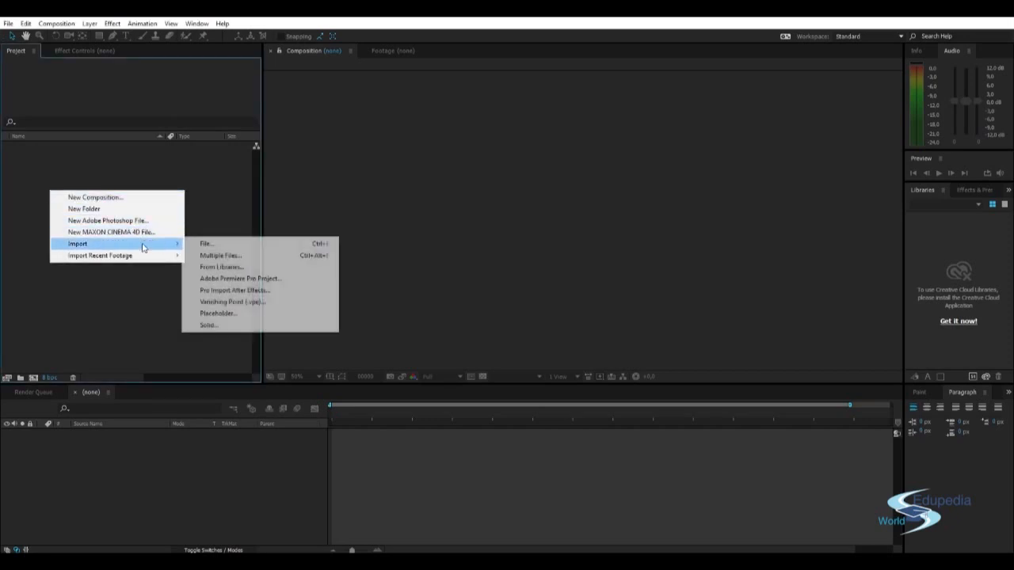
left_click(216, 245)
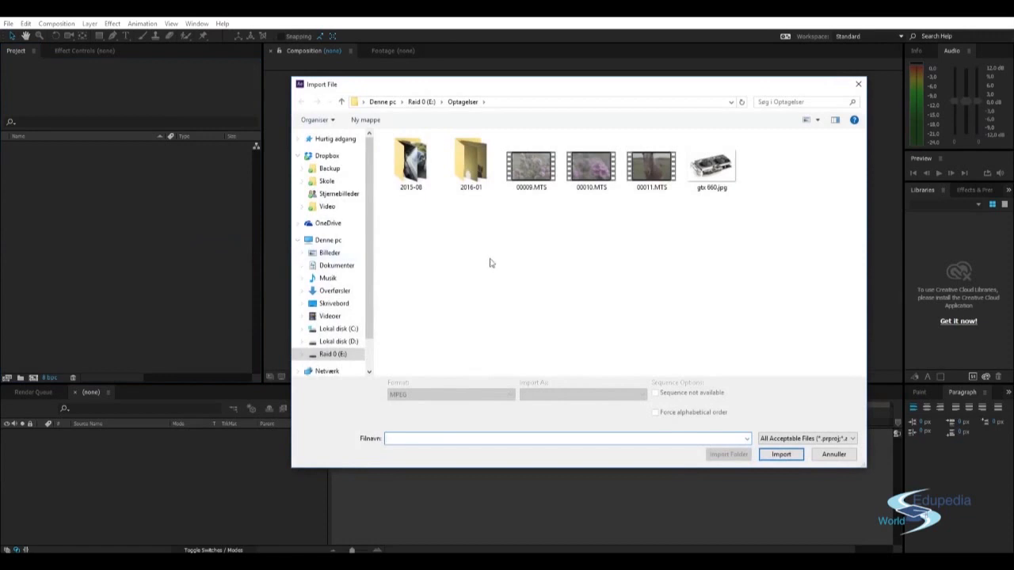
left_click(530, 166)
left_click(654, 168, "shift")
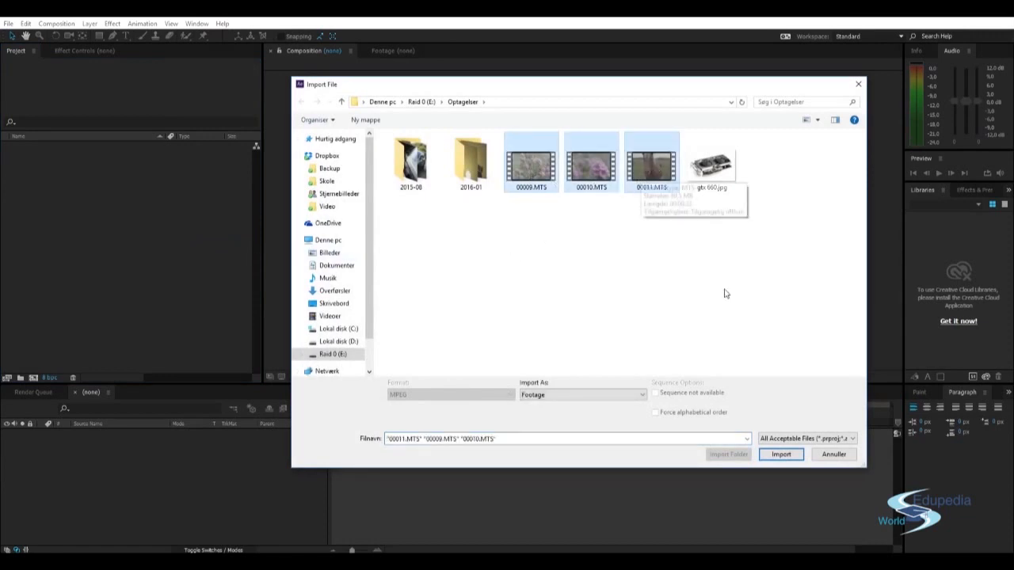
left_click(779, 455)
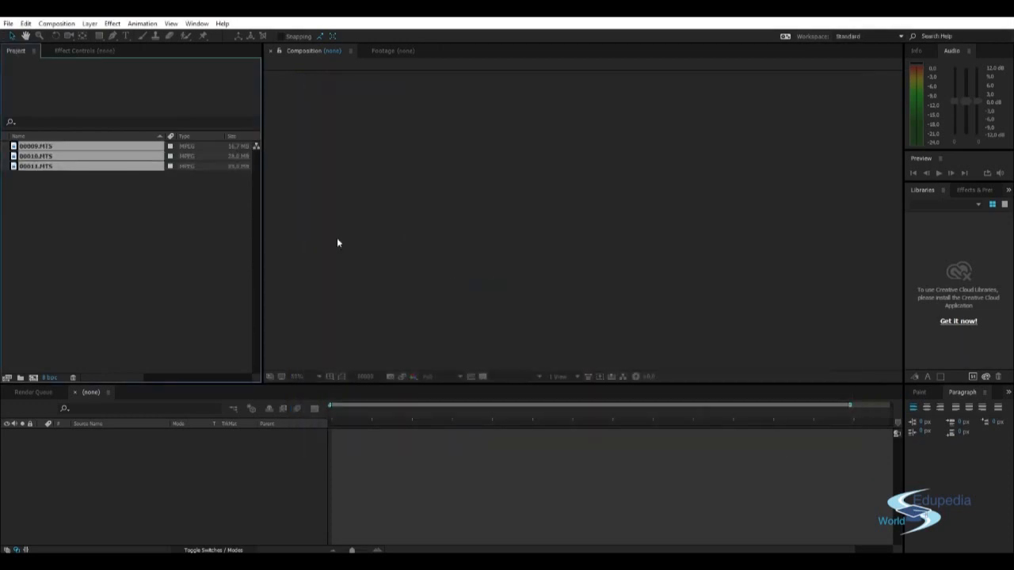
Widen the Project panel to examine the clips' frame rate, in and out points and file path columns, then narrow it again.
left_click(59, 197)
left_click_drag(261, 171, 322, 181)
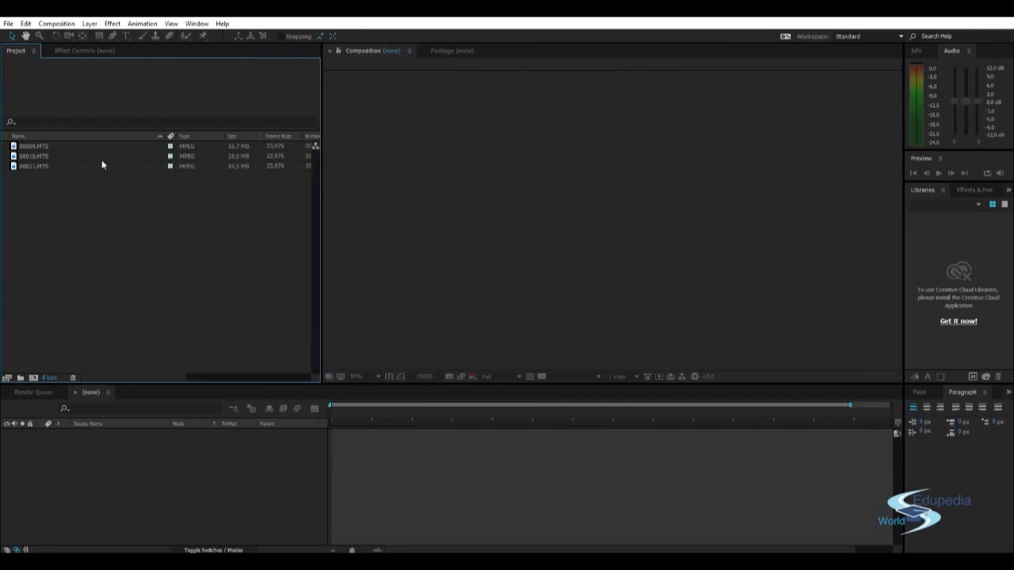
left_click(71, 147)
left_click(34, 167, "shift")
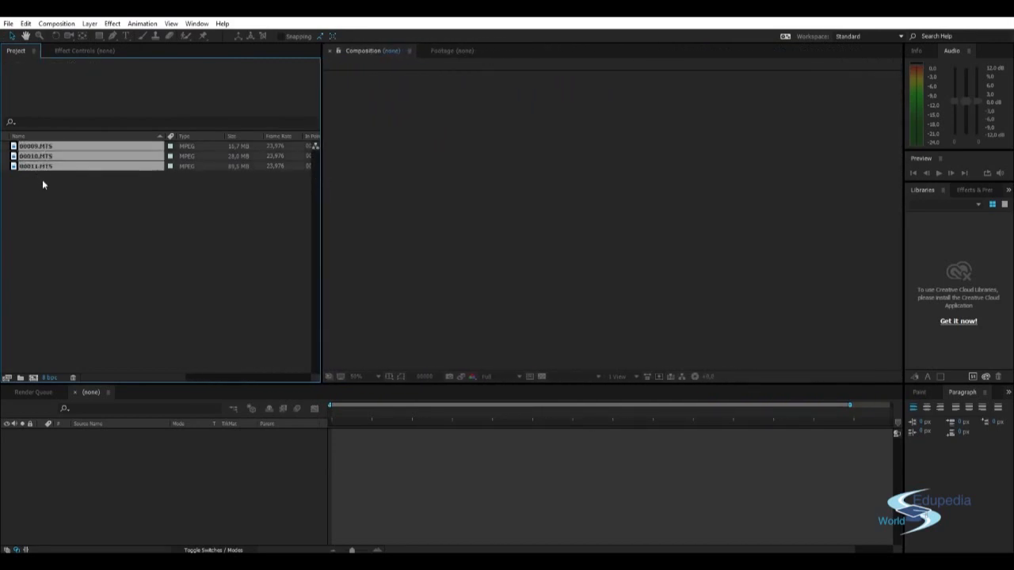
left_click(56, 180)
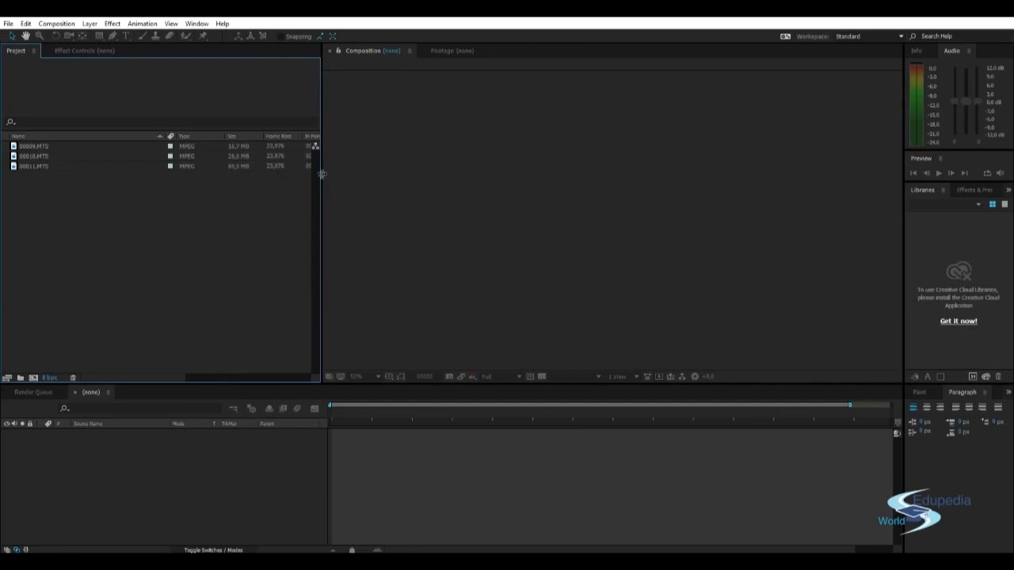
left_click_drag(322, 173, 687, 181)
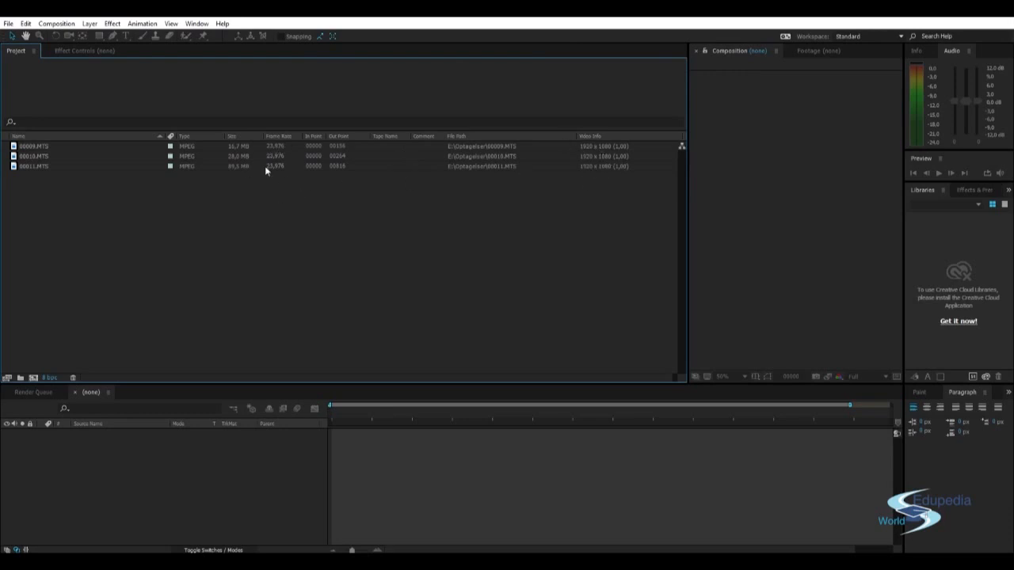
left_click_drag(687, 224, 299, 200)
Check the thumbnail and details of each imported clip, then view 00010.MTS in the footage viewer.
left_click(35, 148)
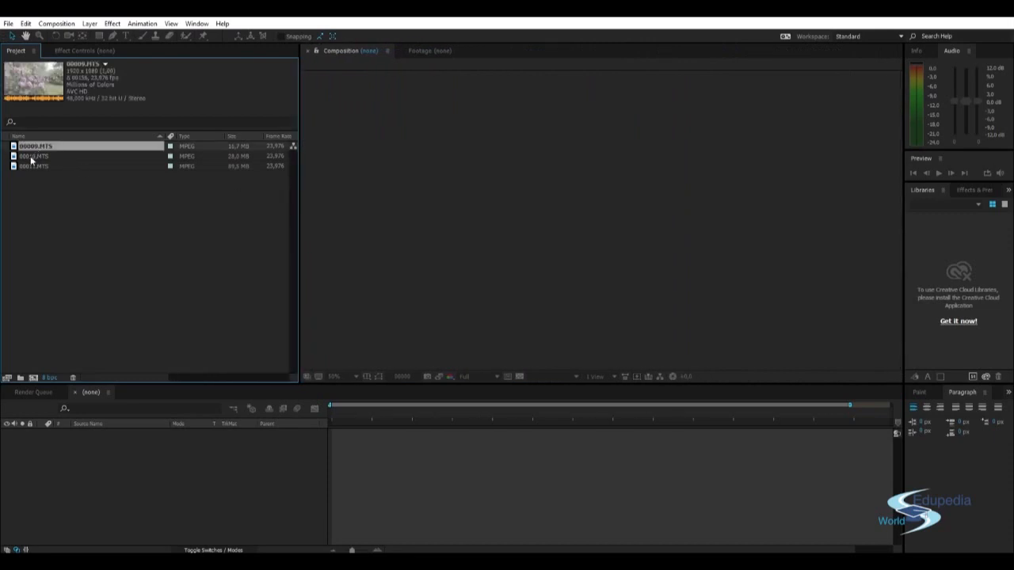
left_click(31, 157)
left_click(35, 166)
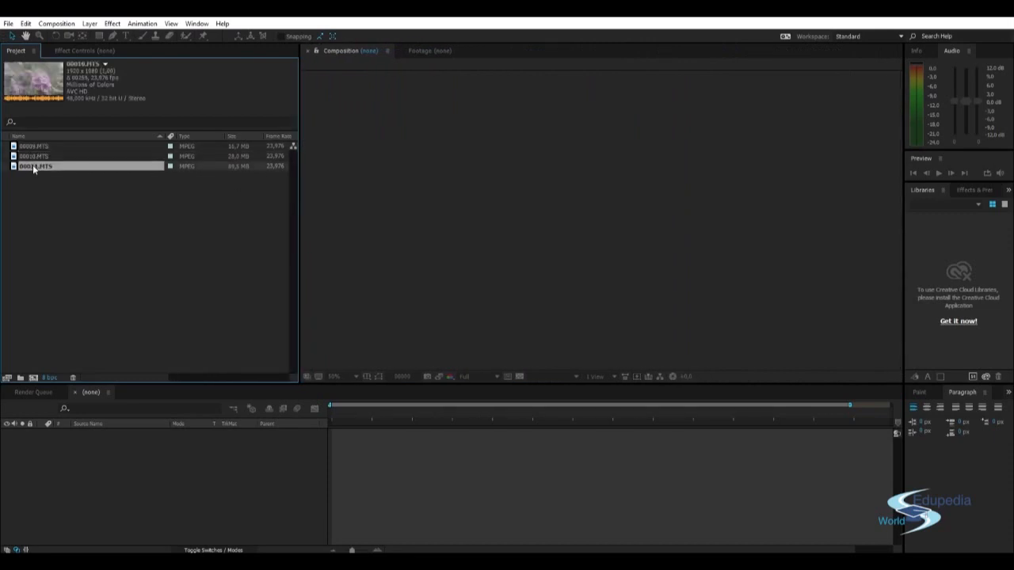
left_click(38, 157)
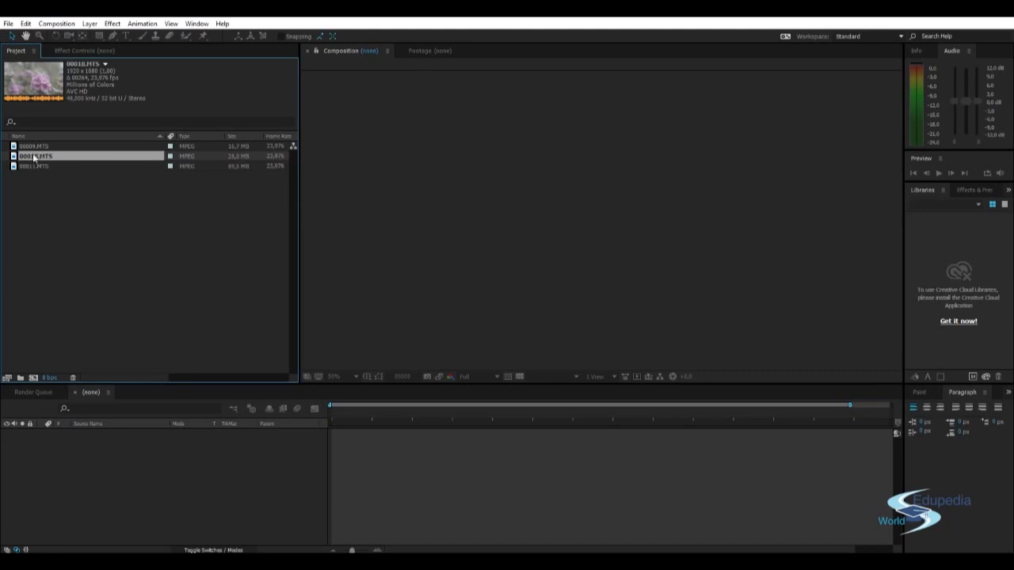
double_click(34, 158)
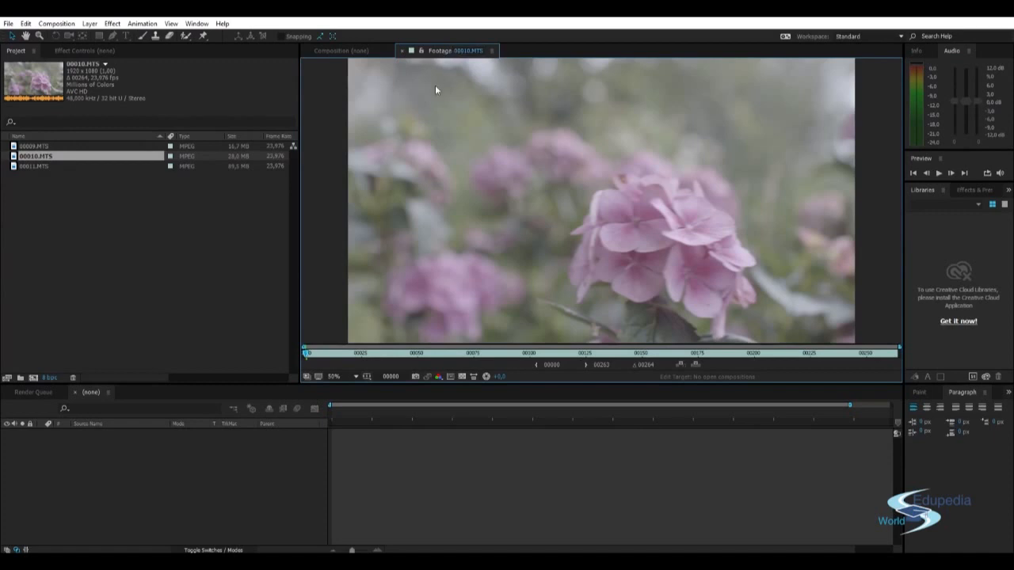
mouse_move(308, 357)
left_mouse_down()
mouse_move(897, 358)
mouse_move(306, 348)
left_mouse_up()
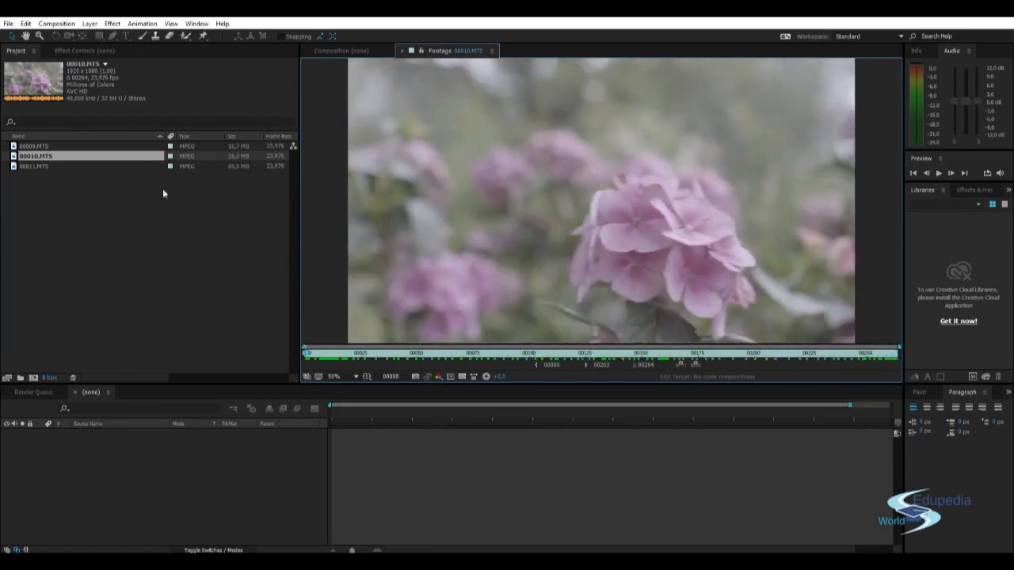
View 00009.MTS and 00011.MTS as footage and scrub through them, then revisit 00010.MTS and 00009.MTS.
double_click(31, 147)
left_click_drag(316, 356, 895, 377)
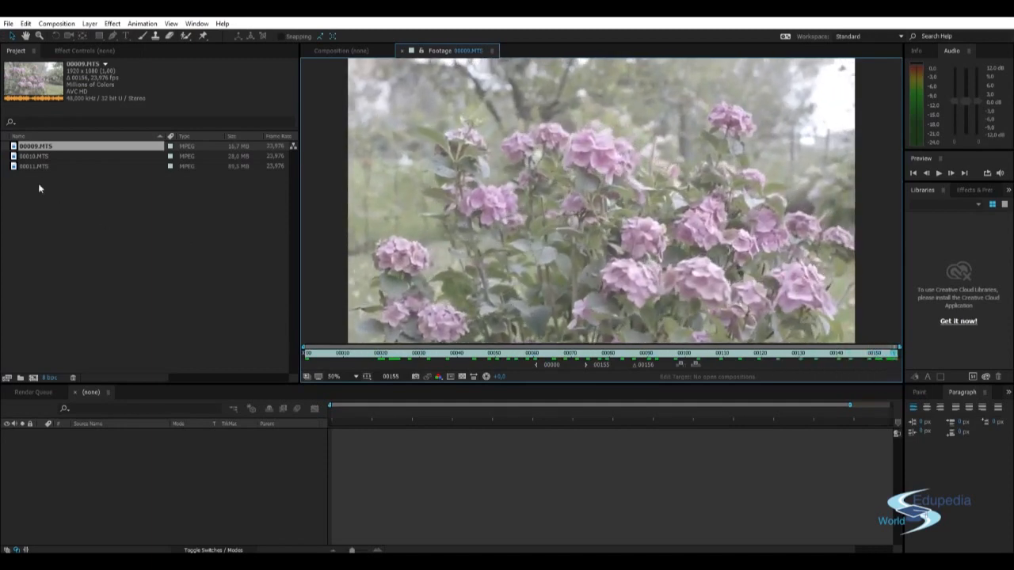
double_click(33, 167)
left_click_drag(318, 354, 691, 363)
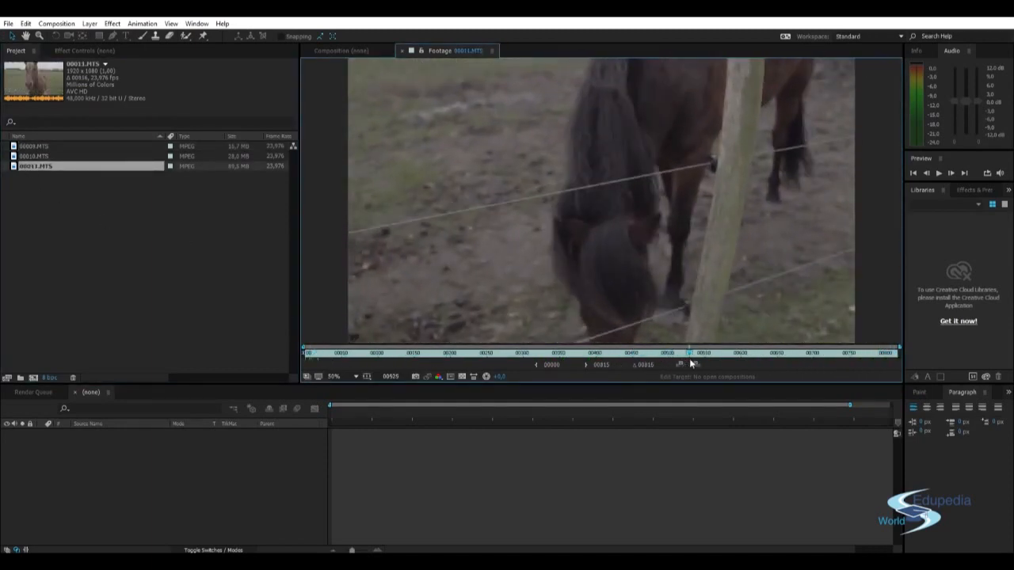
double_click(43, 157)
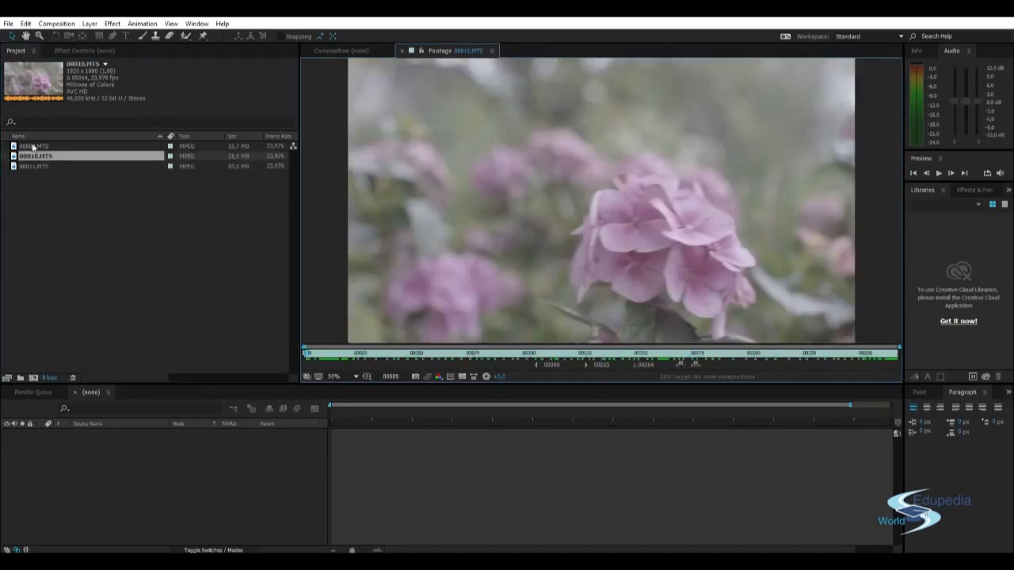
double_click(34, 146)
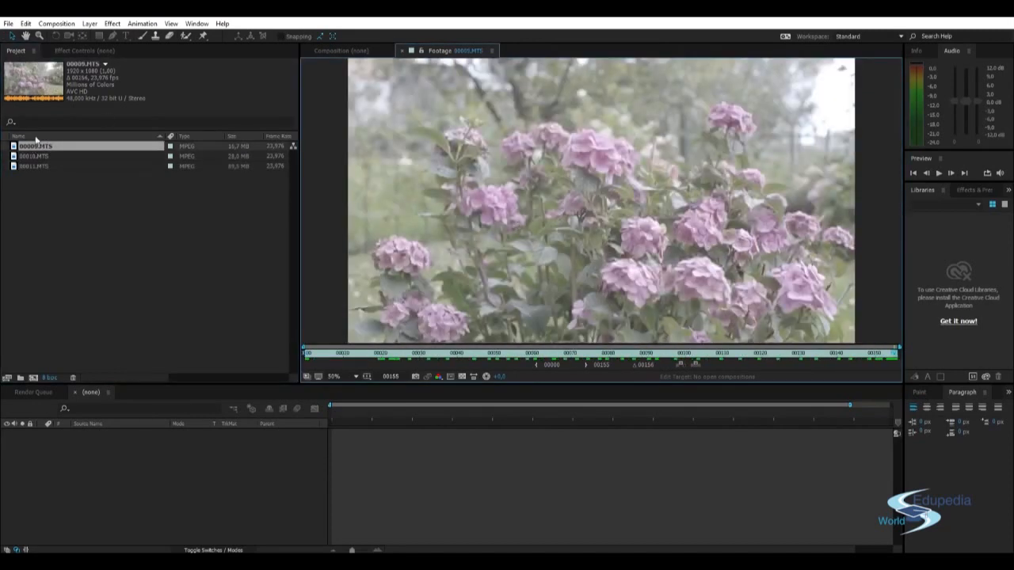
Create a composition from 00009.MTS and rename it "Flowers and horses".
left_click_drag(28, 147, 75, 449)
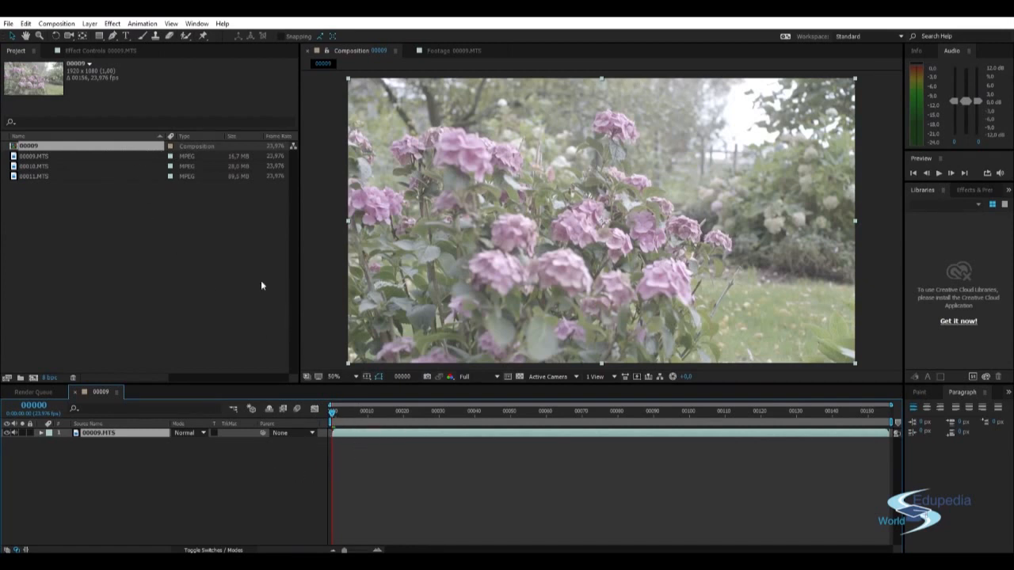
right_click(259, 480)
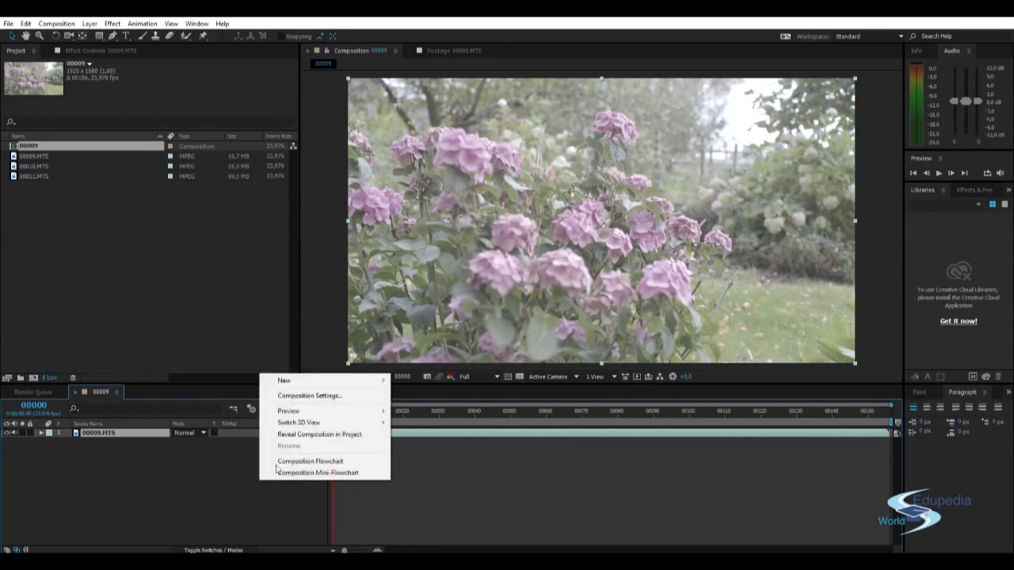
left_click(332, 396)
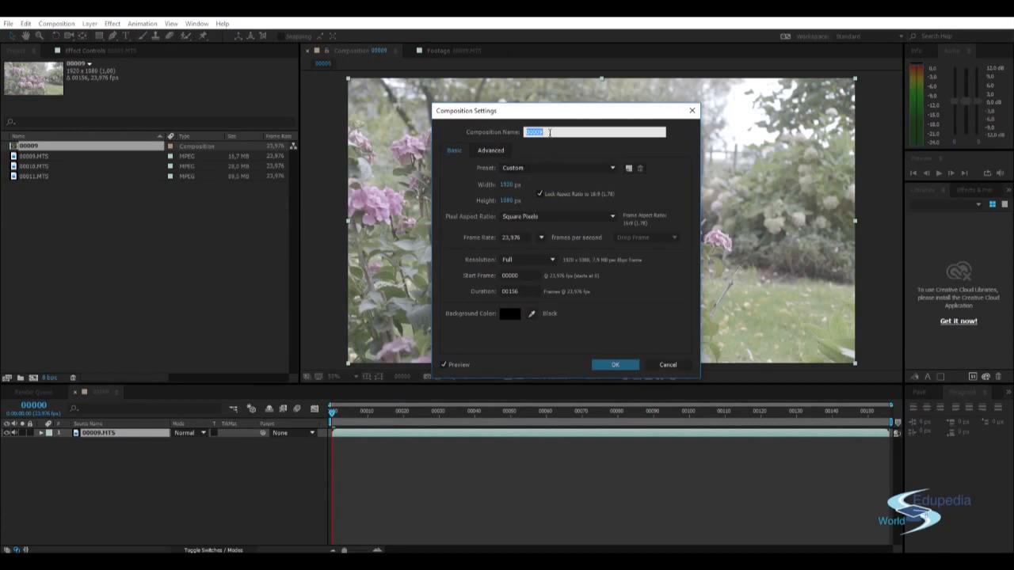
type("Flowers and horses")
key("Return")
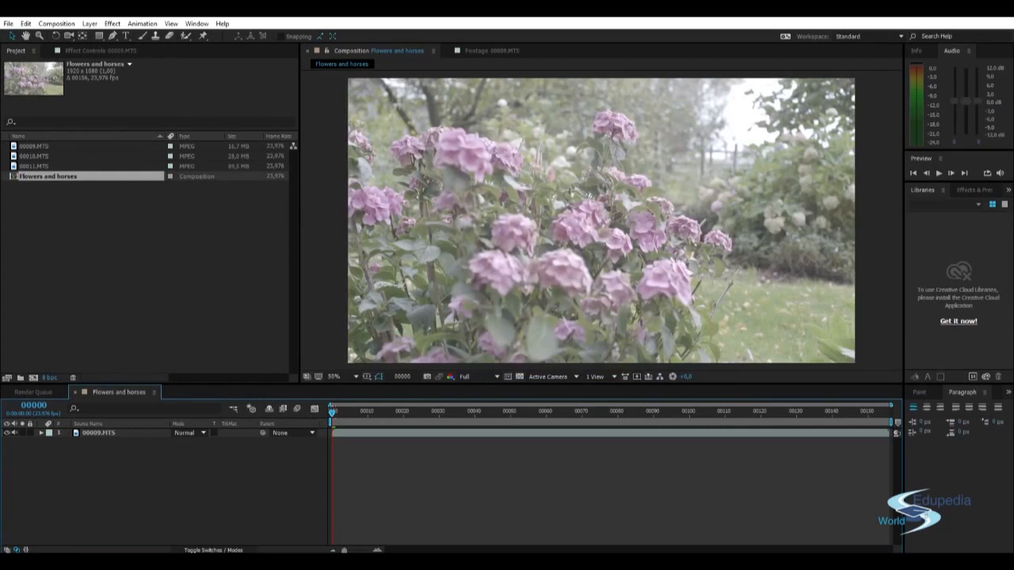
Scrub through the start of the composition and switch the timeline's time display from frames to timecode.
left_click_drag(333, 414, 450, 416)
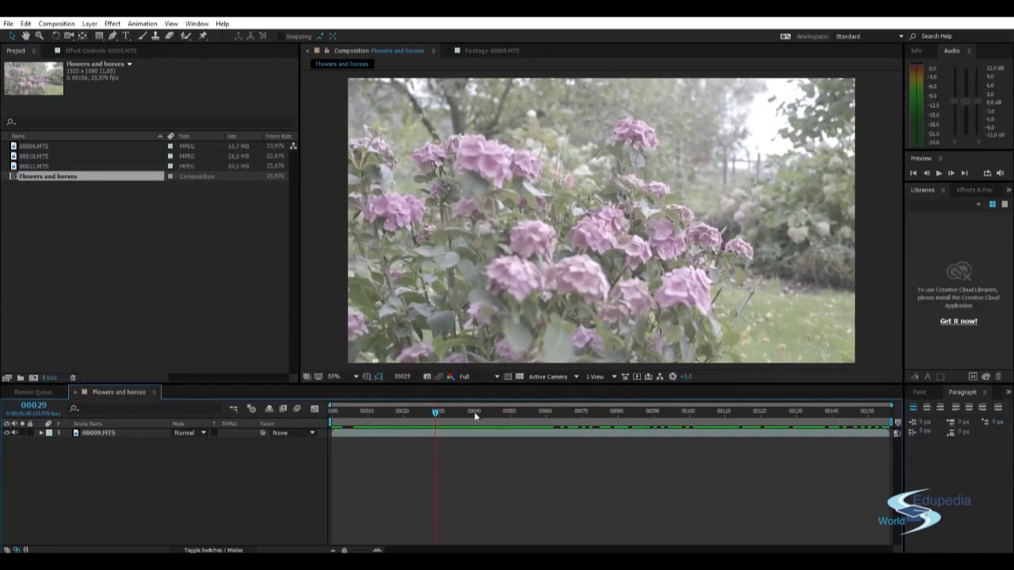
left_click(32, 405, "ctrl")
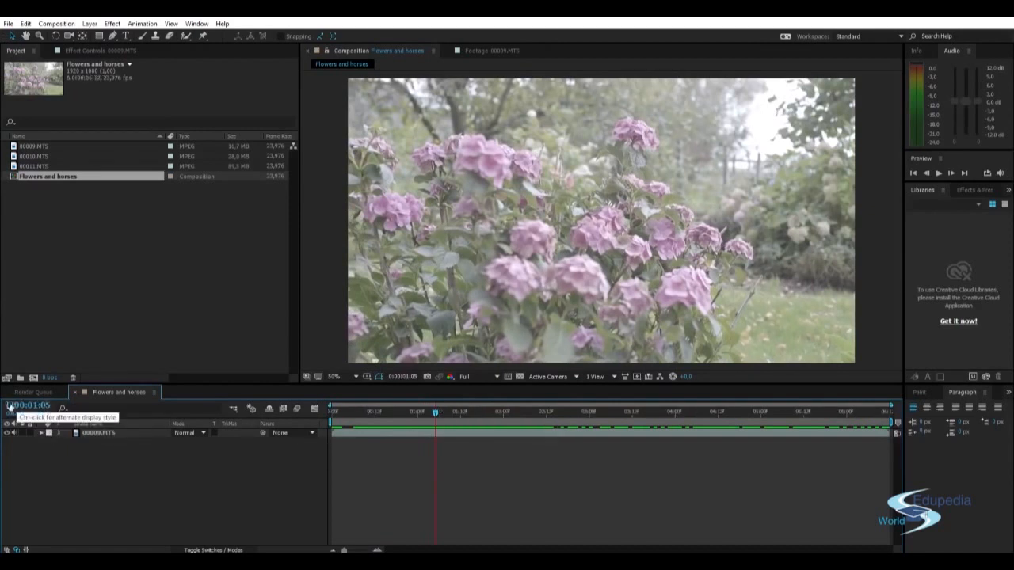
left_click(26, 404, "ctrl")
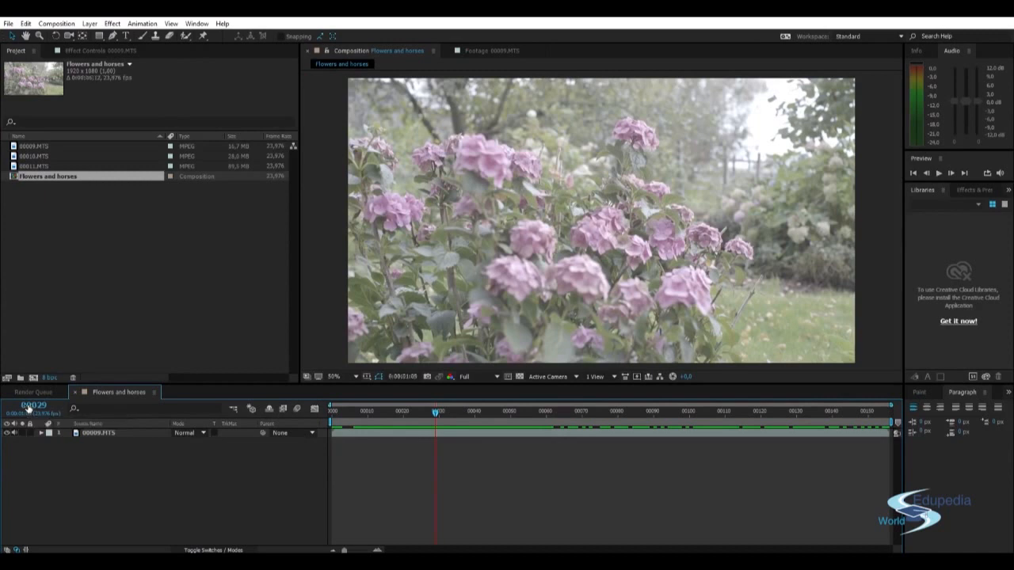
left_click(28, 404, "ctrl")
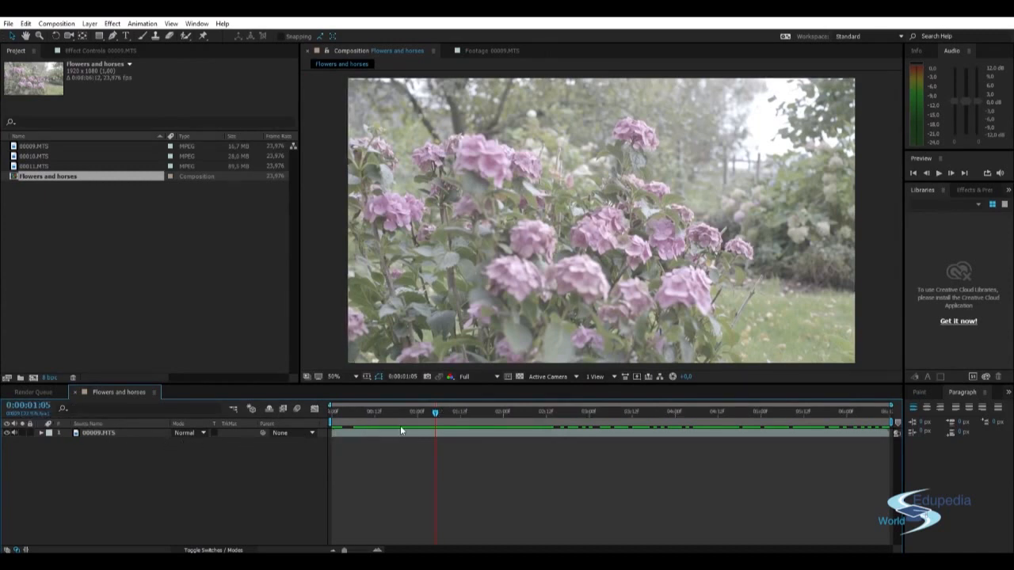
Trim the end of the 00009.MTS layer to 0:00:03:02 and scrub across the cut to check it.
mouse_move(429, 413)
left_mouse_down()
mouse_move(338, 422)
mouse_move(417, 410)
left_mouse_up()
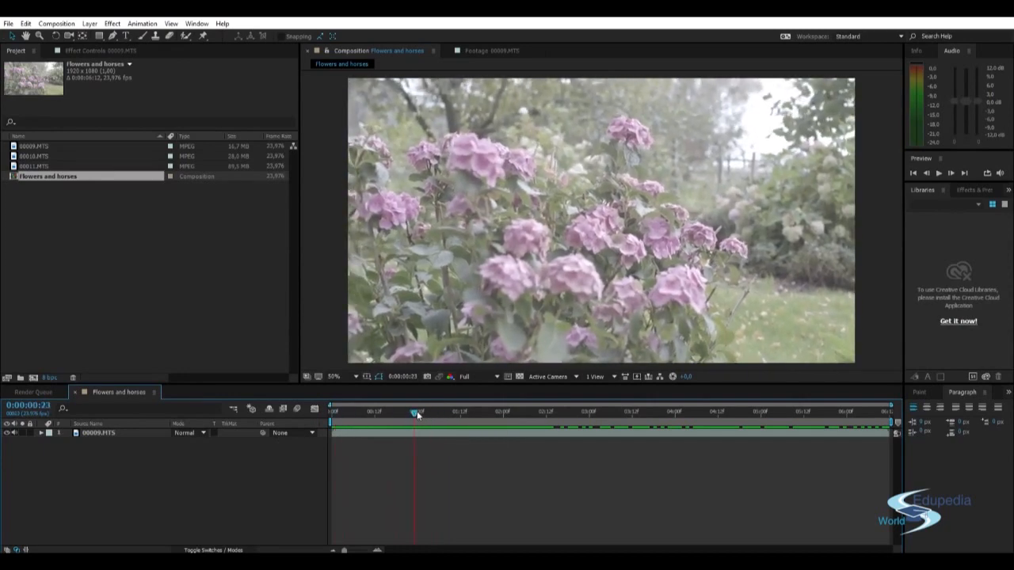
left_click_drag(419, 410, 599, 417)
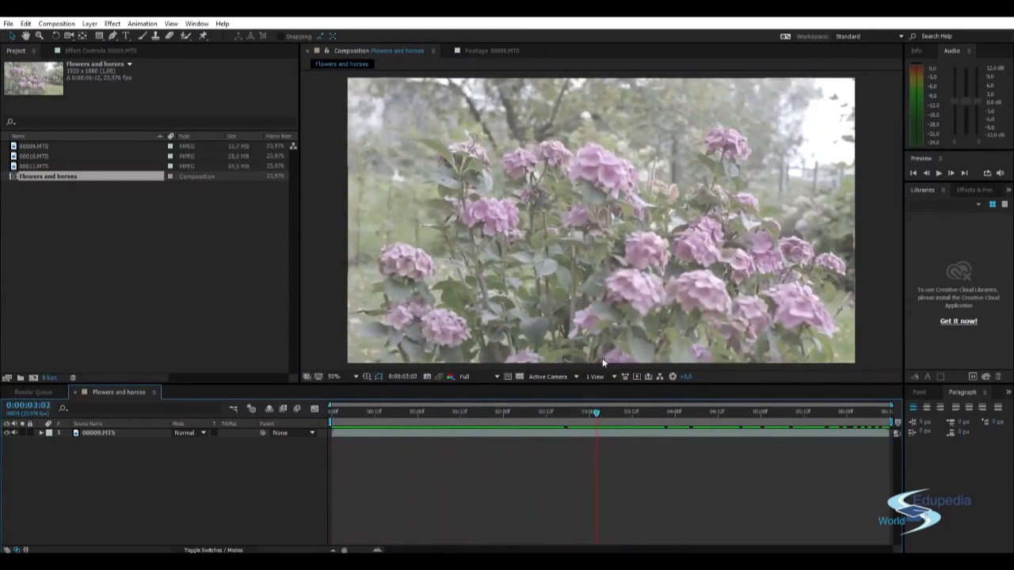
left_click(599, 430)
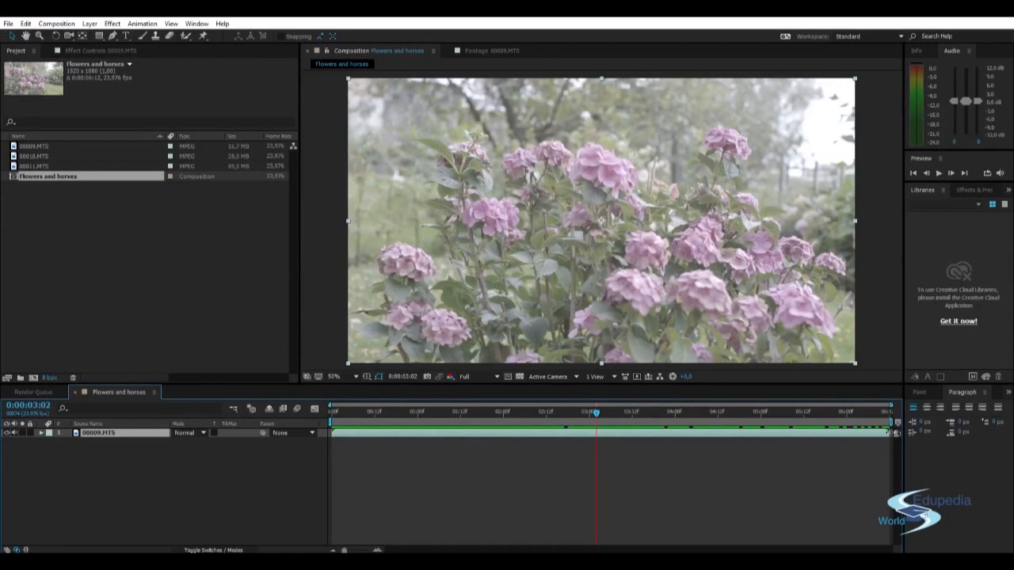
left_click_drag(889, 433, 596, 437)
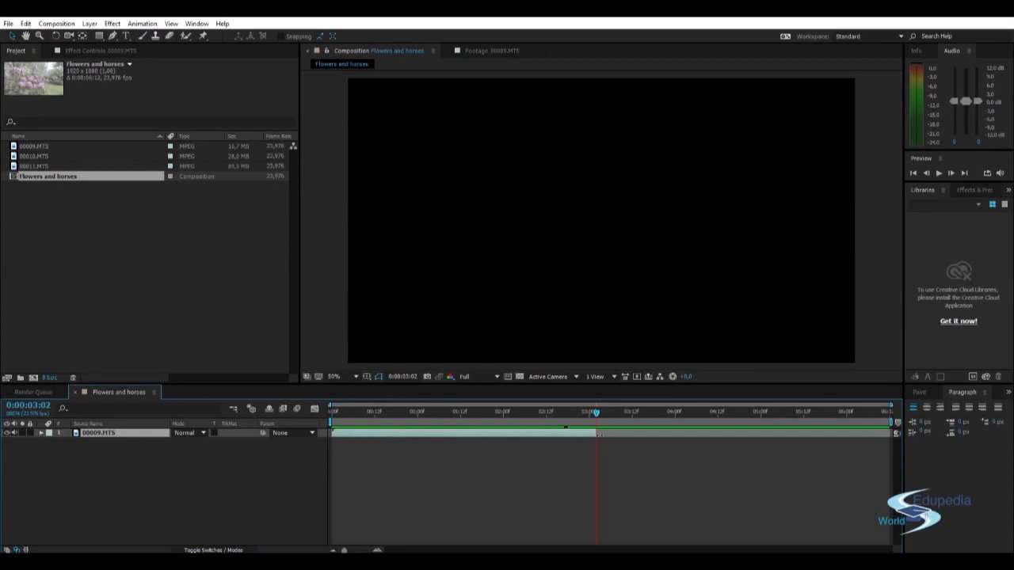
mouse_move(594, 413)
left_mouse_down()
mouse_move(494, 422)
mouse_move(328, 408)
mouse_move(600, 413)
left_mouse_up()
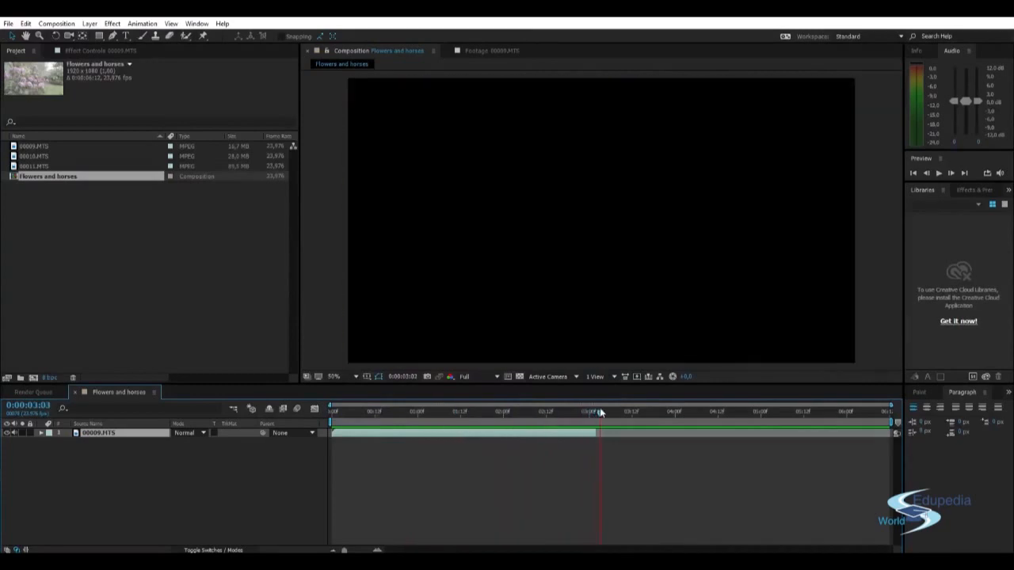
left_click_drag(678, 410, 582, 410)
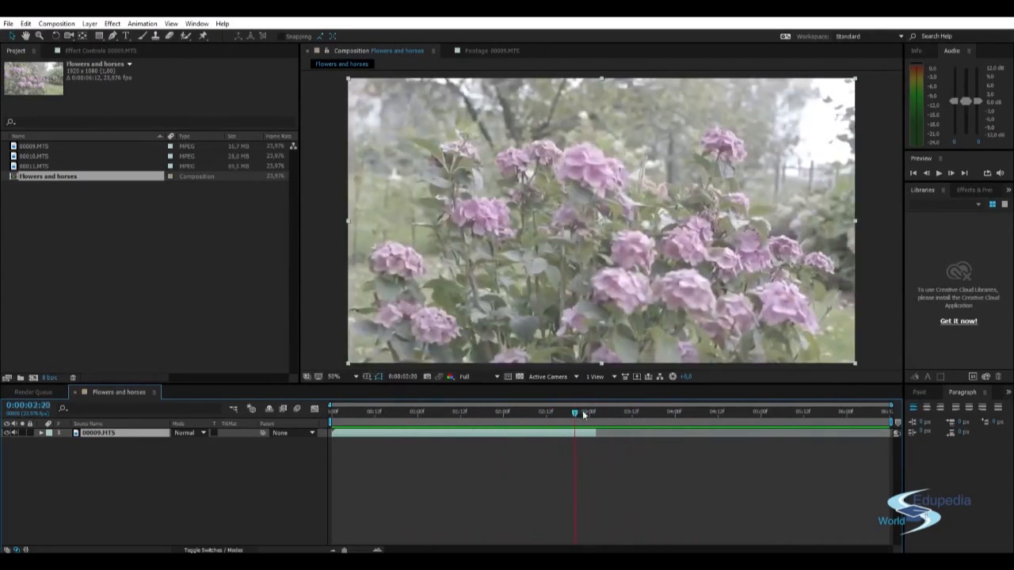
Add 00010.MTS to the composition beneath the 00009.MTS layer and preview from the start.
left_click(40, 147)
left_click(40, 157)
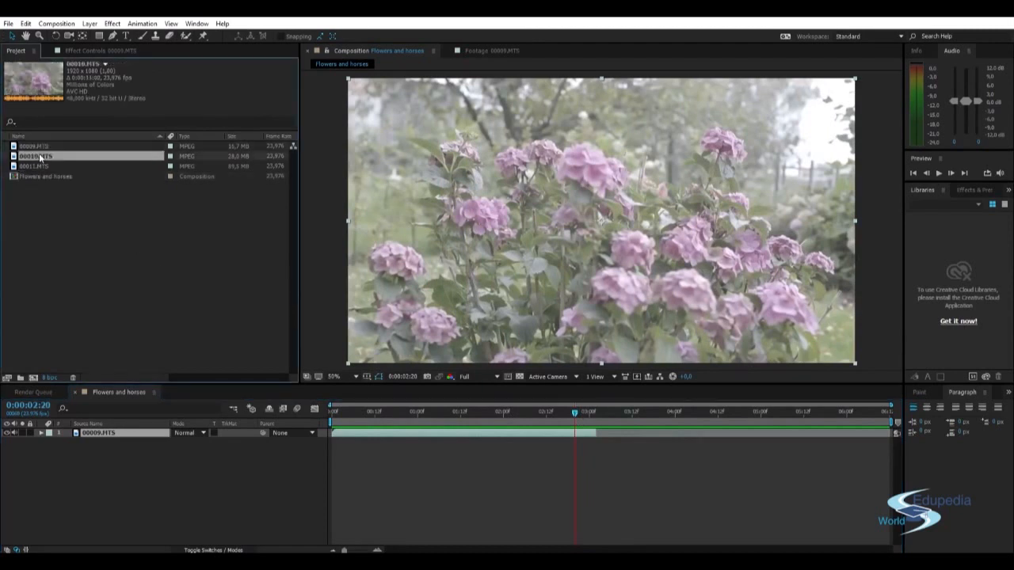
left_click_drag(40, 156, 154, 459)
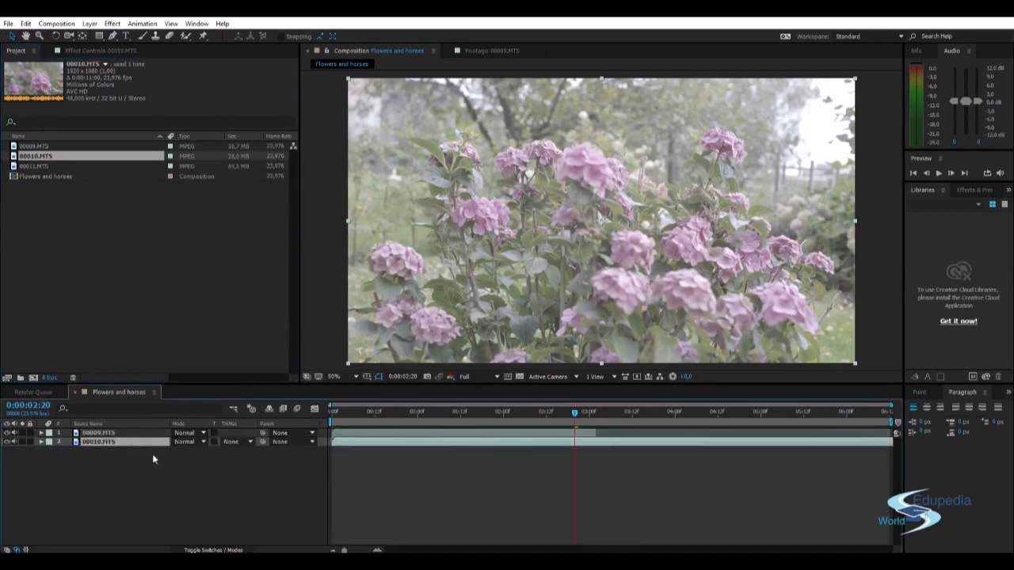
left_click(330, 418)
key("space")
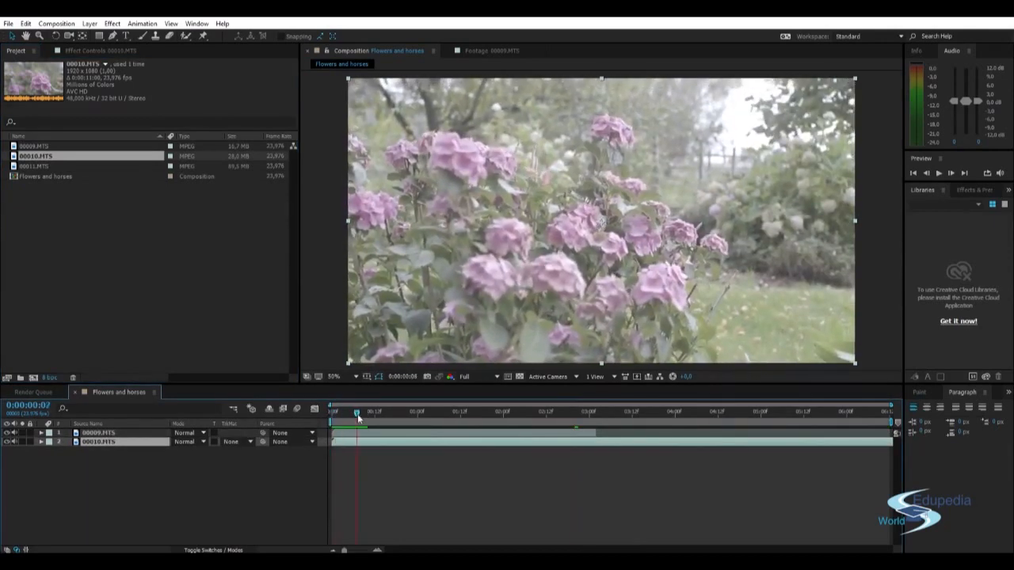
Rename the 00009.MTS layer to "wide shot" and the 00010.MTS layer to "close up".
left_click(112, 433)
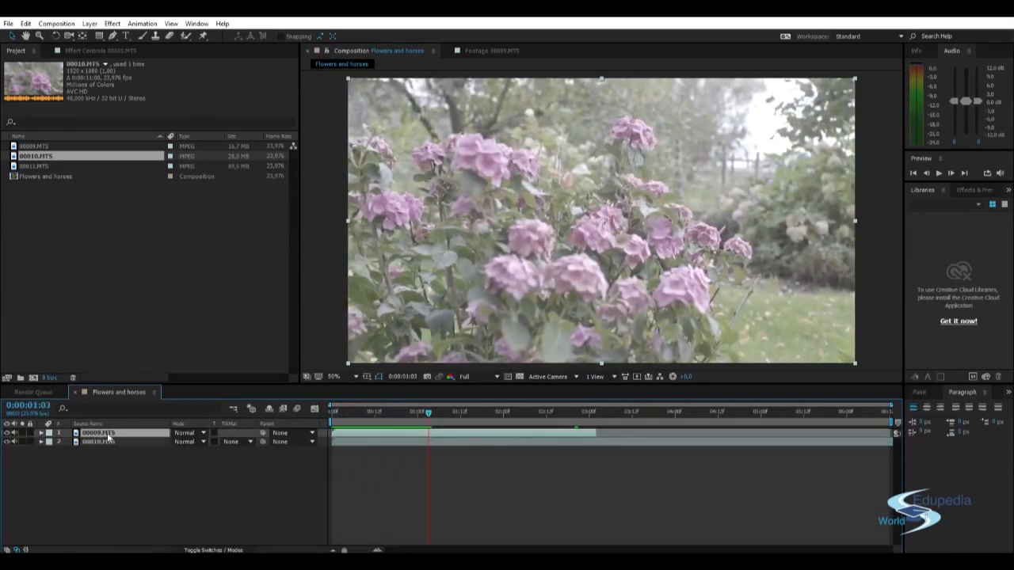
key("Return")
type("wide shot")
key("Return")
left_click(103, 440)
key("Return")
type("close up")
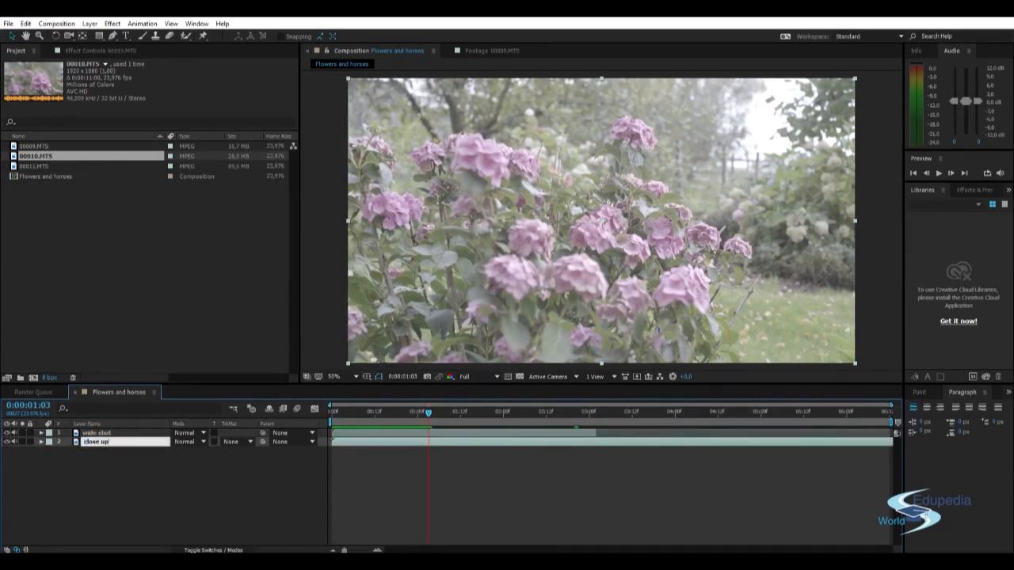
key("Return")
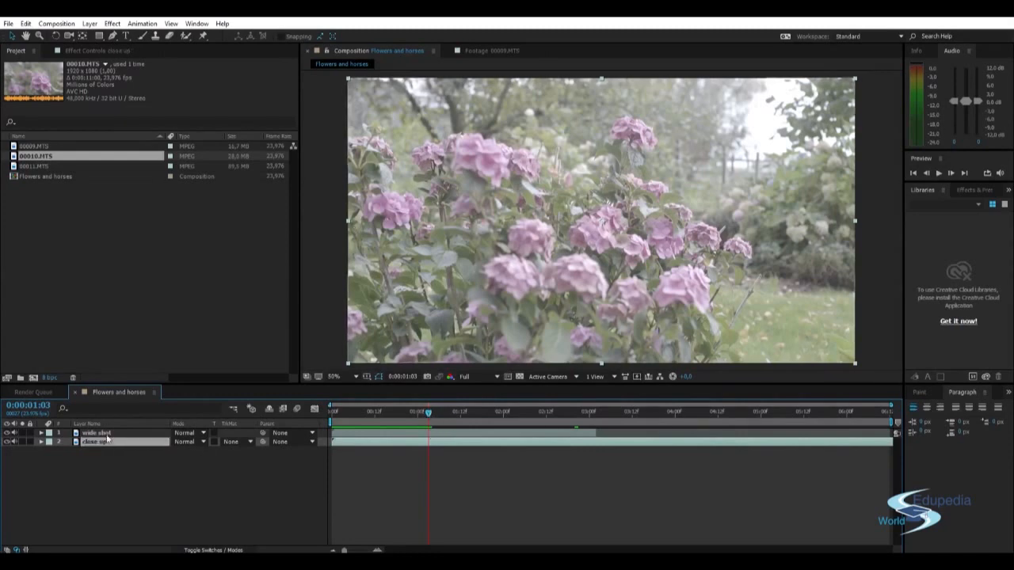
Scrub across the cut at 0:00:03:02 to compare the wide shot layer with the close up layer beneath it.
left_click(107, 433)
left_click_drag(430, 413, 587, 413)
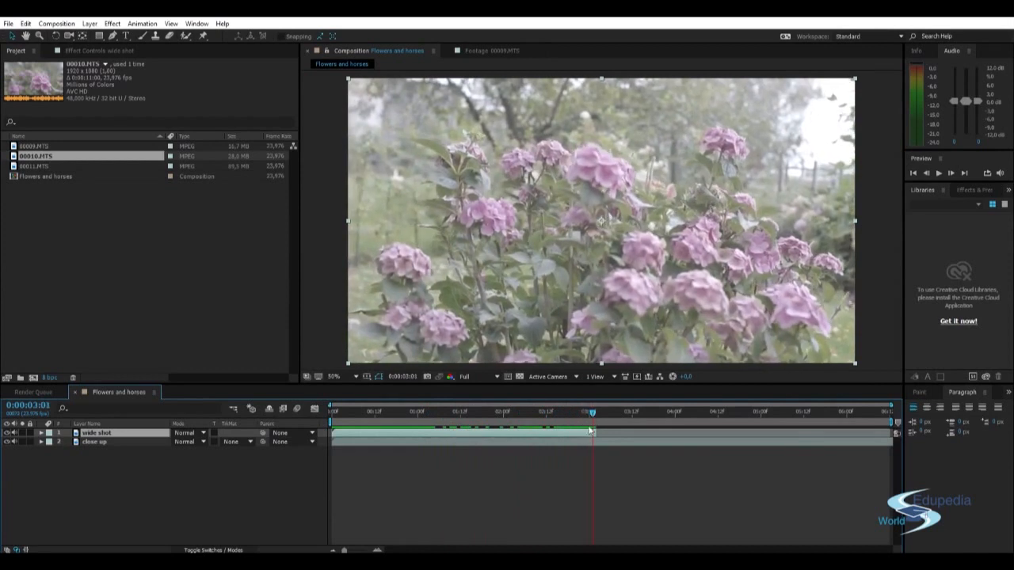
mouse_move(594, 413)
left_mouse_down()
mouse_move(610, 412)
mouse_move(597, 413)
left_mouse_up()
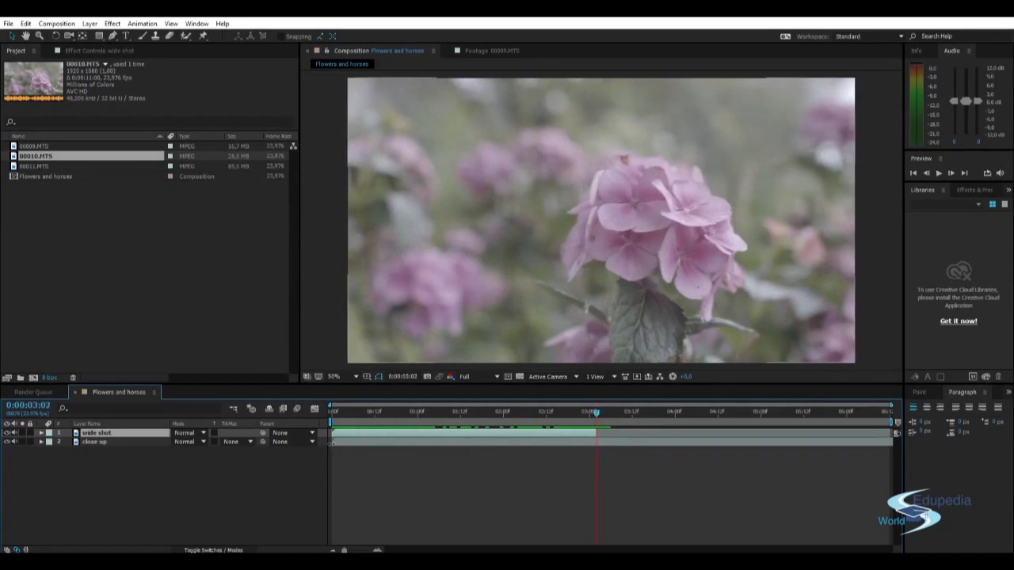
mouse_move(343, 441)
left_mouse_down()
mouse_move(364, 441)
mouse_move(329, 442)
left_mouse_up()
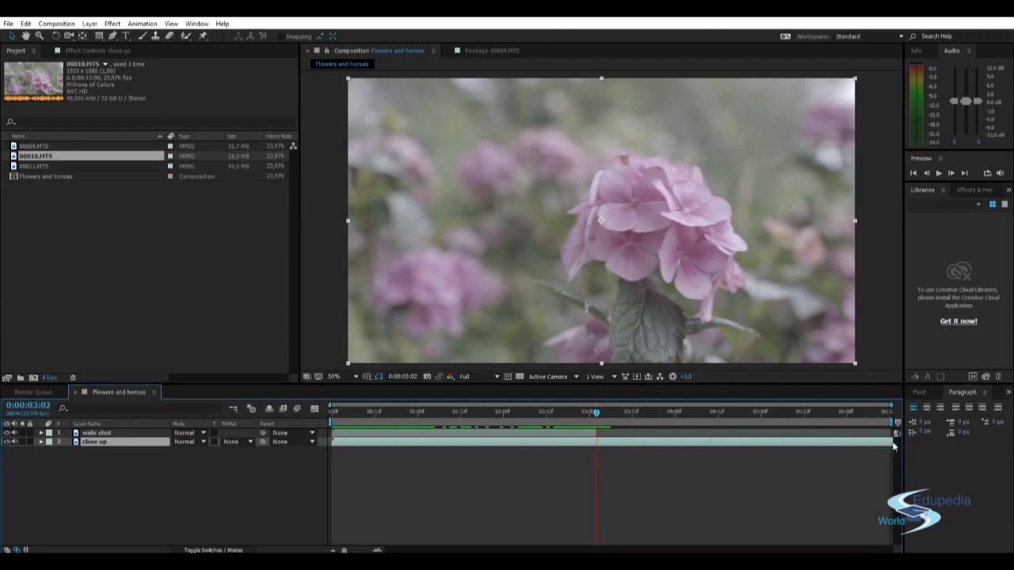
left_click(94, 433)
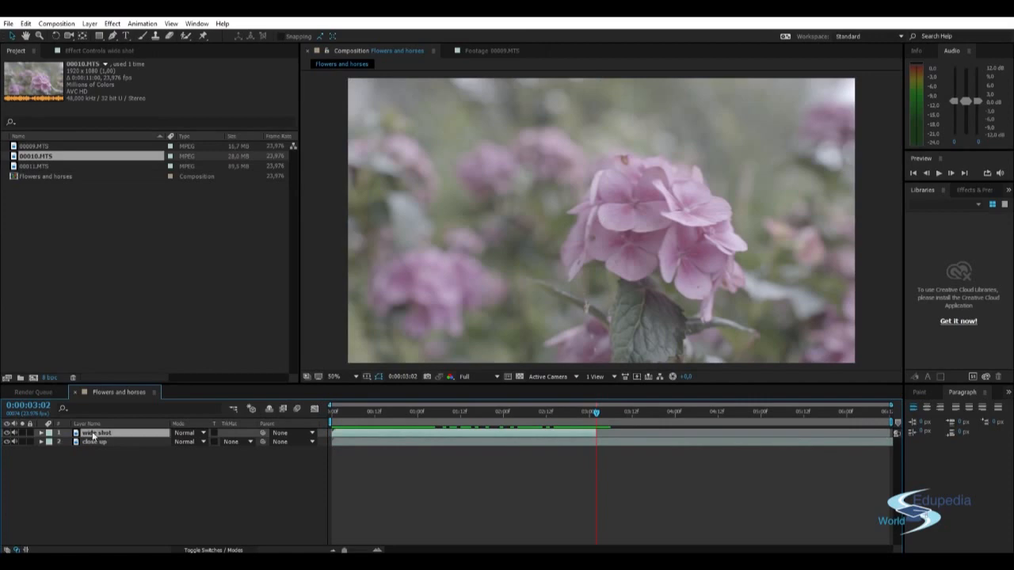
left_click_drag(351, 412, 574, 409)
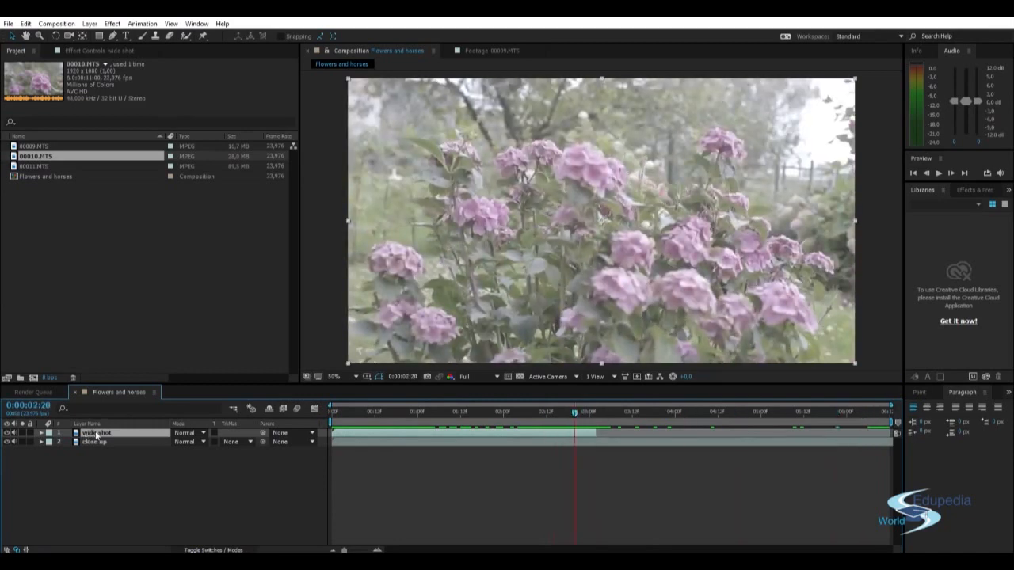
Change the seconds value of the composition's duration to 16 in the composition settings.
left_click(345, 444)
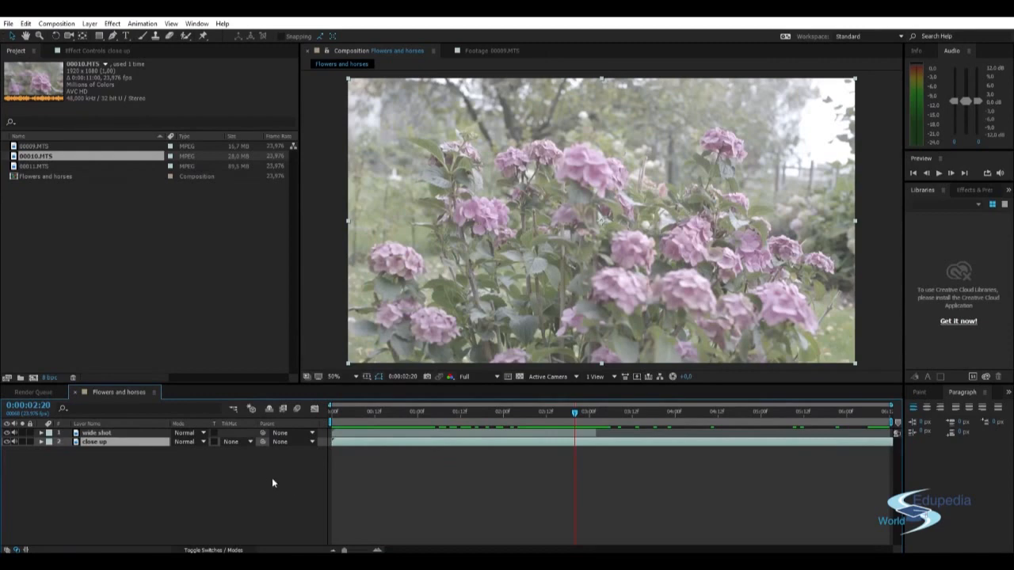
right_click(238, 474)
left_click(297, 390)
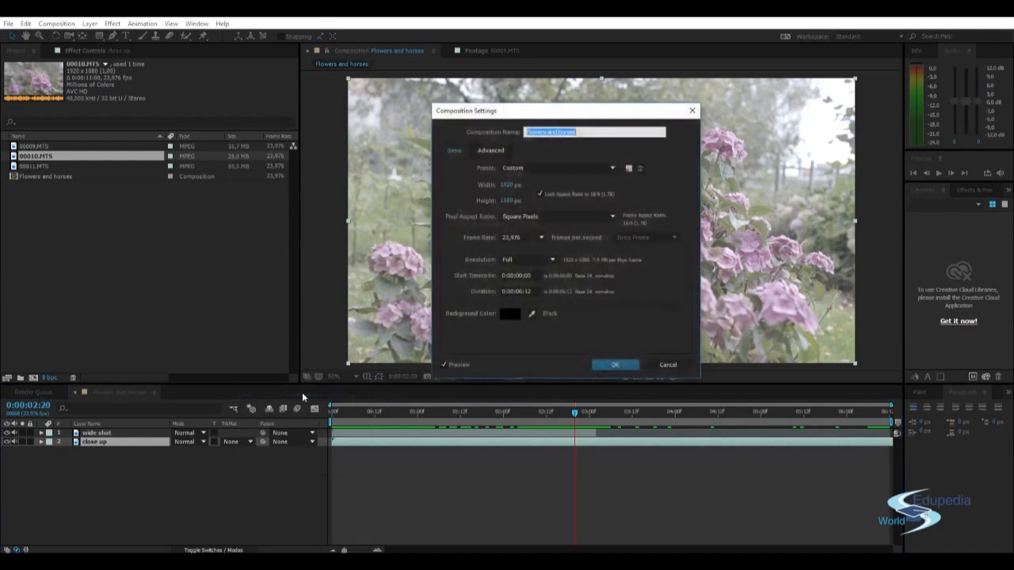
left_click(518, 292)
key("BackSpace")
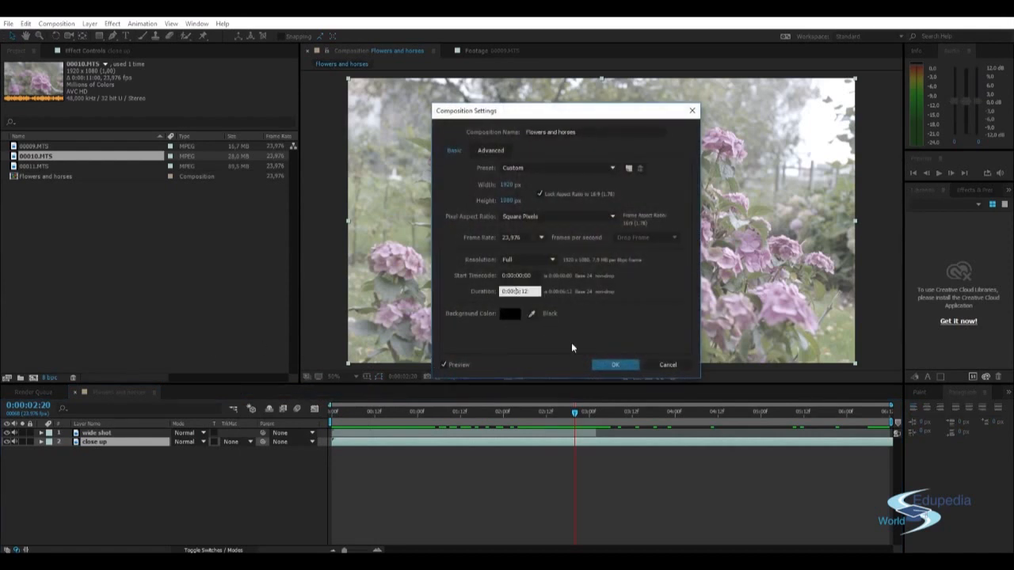
type("16")
left_click(614, 365)
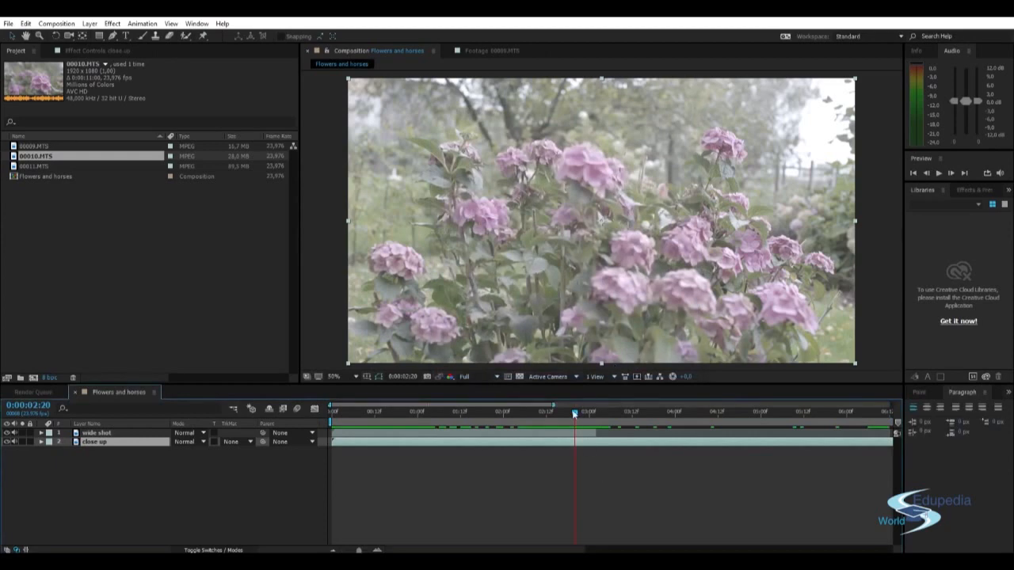
Fit the whole composition length in the timeline and scrub to its end and back to the start.
mouse_move(575, 412)
left_mouse_down()
mouse_move(458, 413)
mouse_move(563, 415)
left_mouse_up()
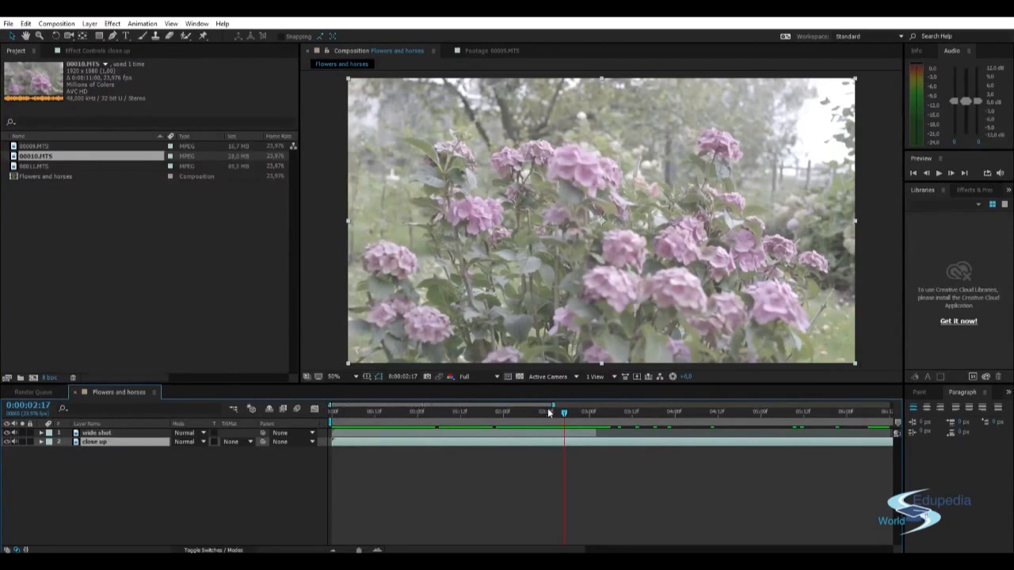
left_click_drag(555, 405, 550, 405)
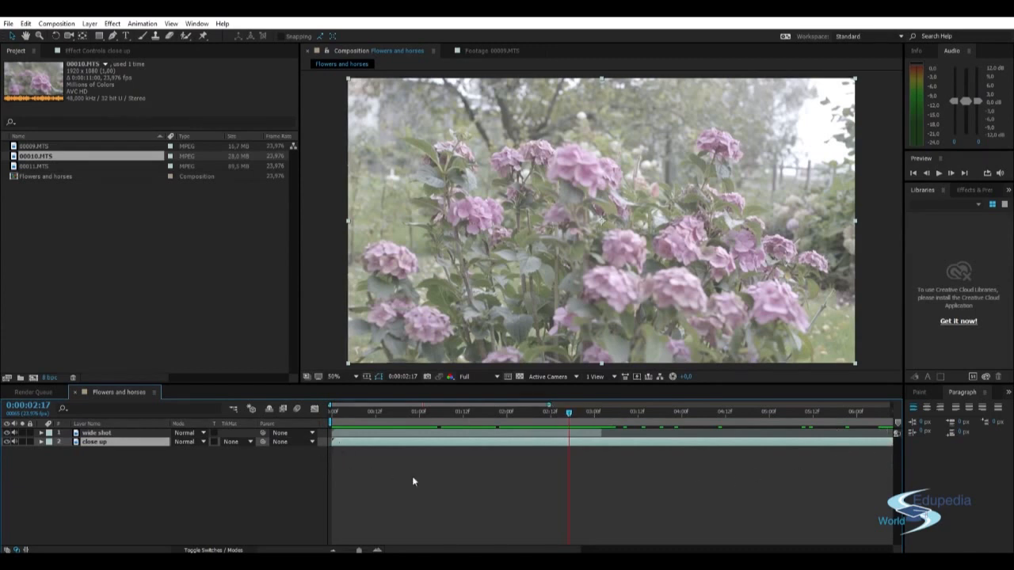
left_click_drag(549, 405, 892, 406)
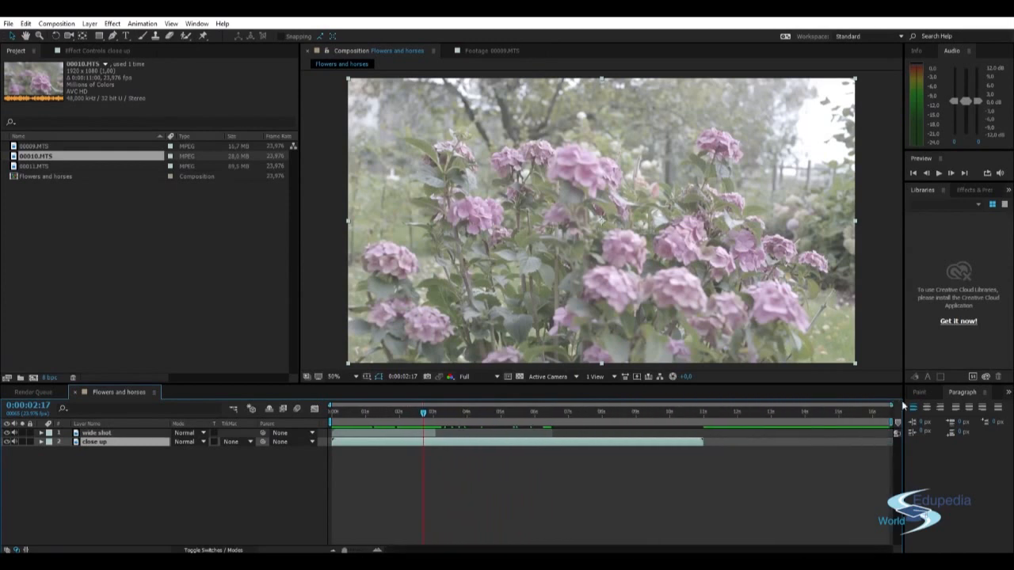
left_click(873, 413)
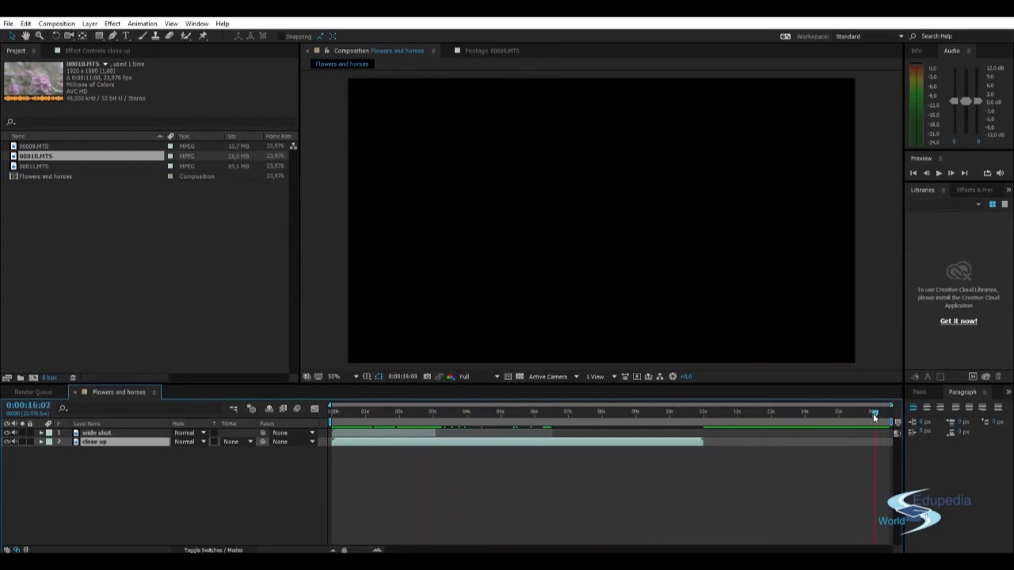
left_click_drag(877, 416, 331, 404)
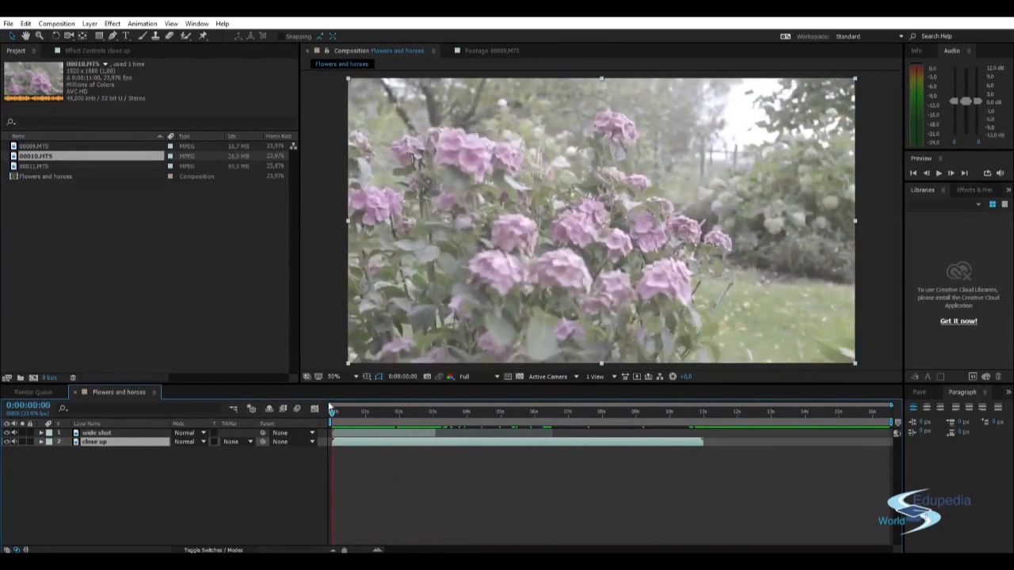
Move the close up layer so it starts where the wide shot ends, and scrub across the cut.
left_click_drag(343, 440, 420, 412)
mouse_move(453, 446)
left_mouse_down()
mouse_move(472, 446)
mouse_move(458, 445)
left_mouse_up()
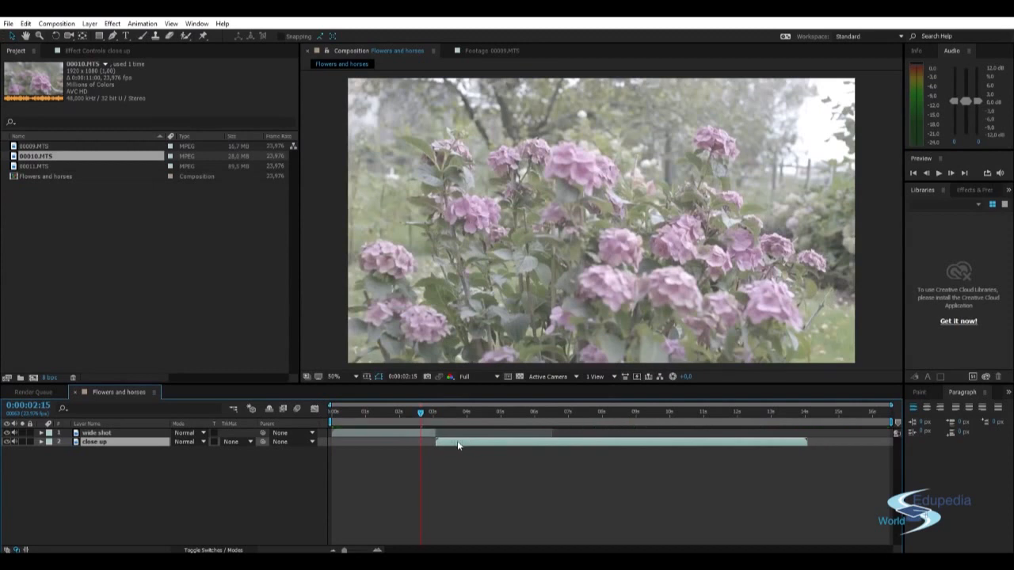
left_click_drag(420, 413, 531, 408)
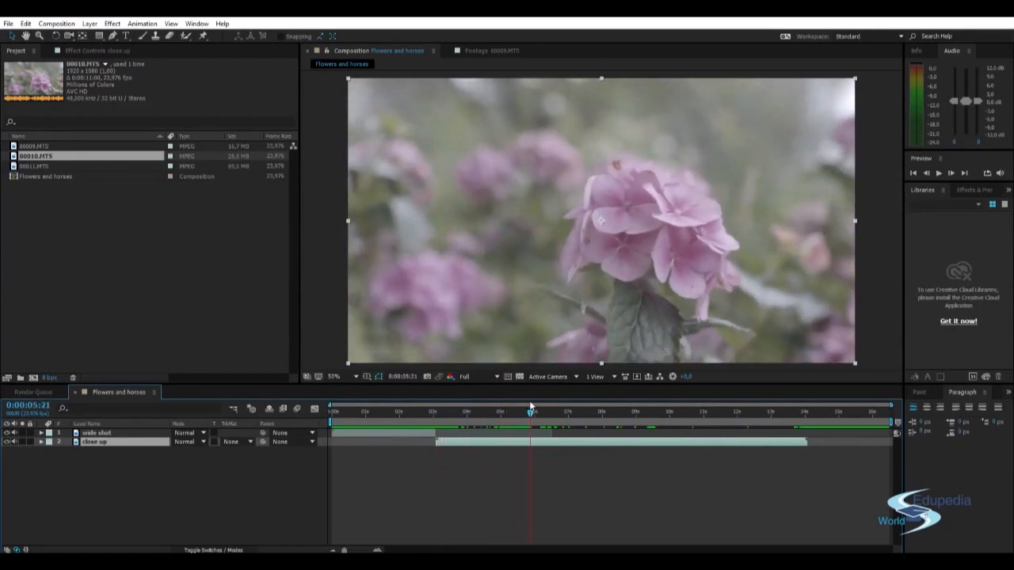
Scrub back and forth through the first seconds of the close up footage.
left_click(363, 432)
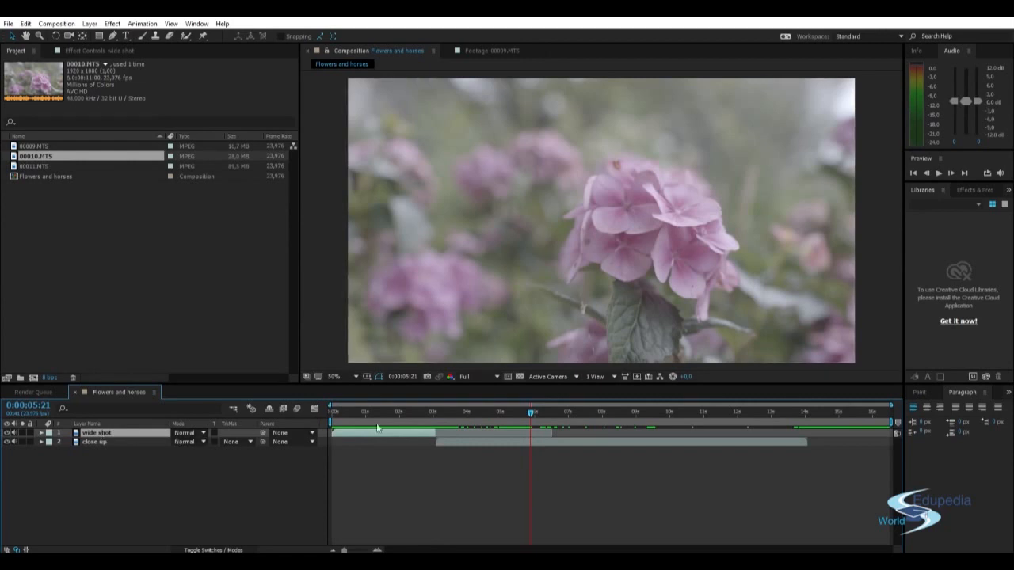
left_click_drag(530, 412, 488, 414)
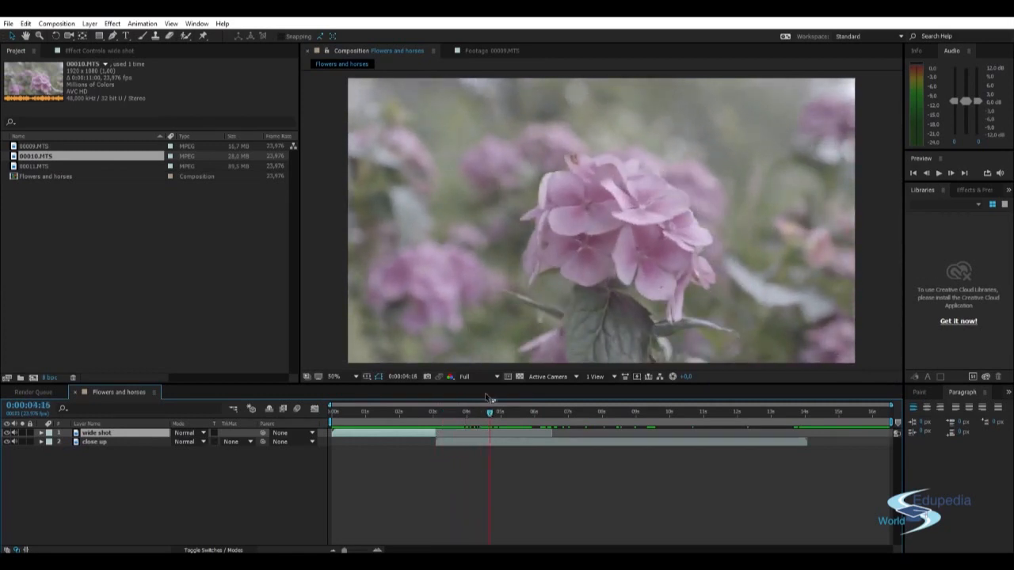
left_click_drag(491, 415, 532, 412)
left_click_drag(530, 412, 457, 411)
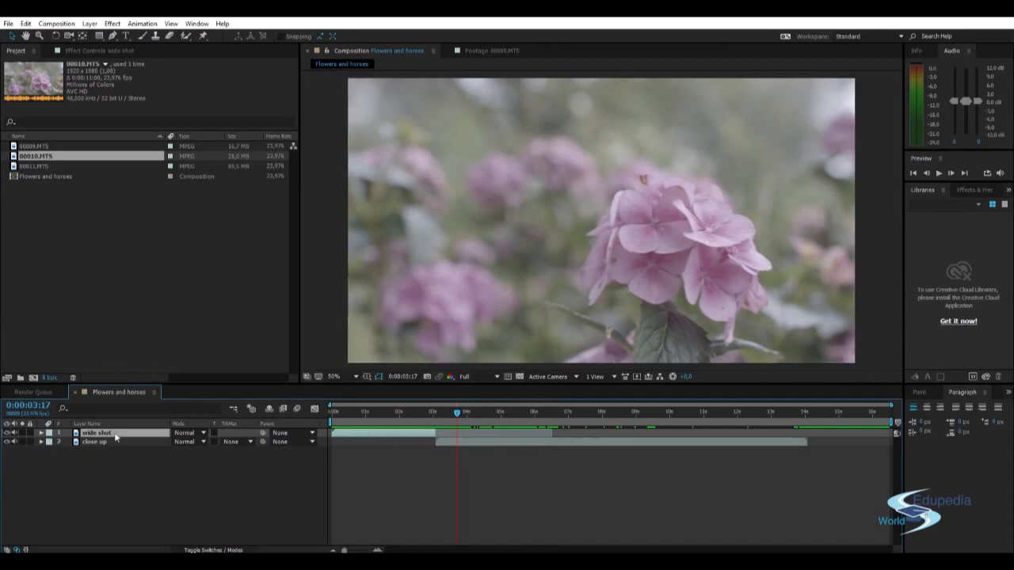
Duplicate the wide shot layer and trim the copy to only the footage after the original's cut.
key("ctrl+d")
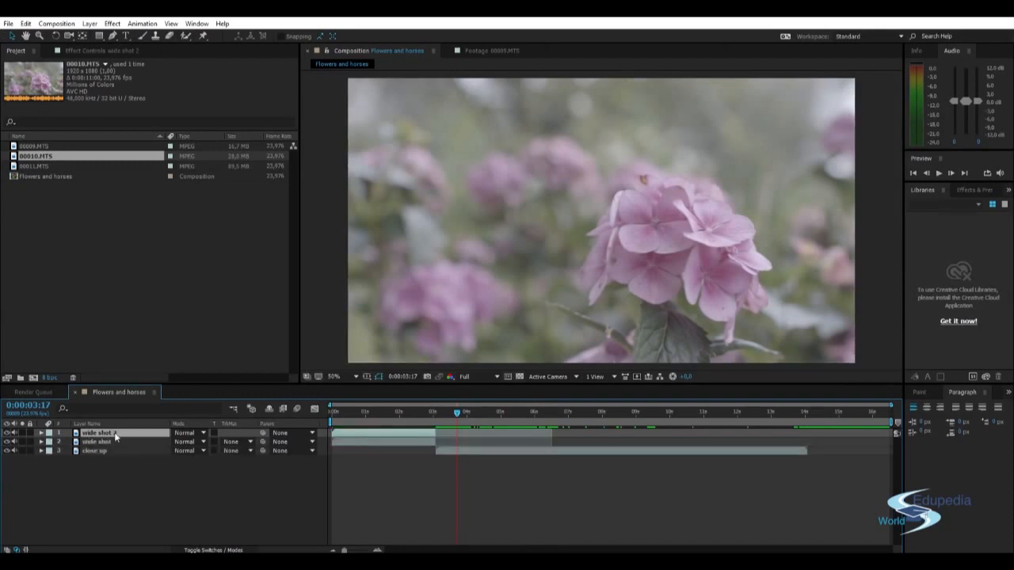
left_click(26, 23)
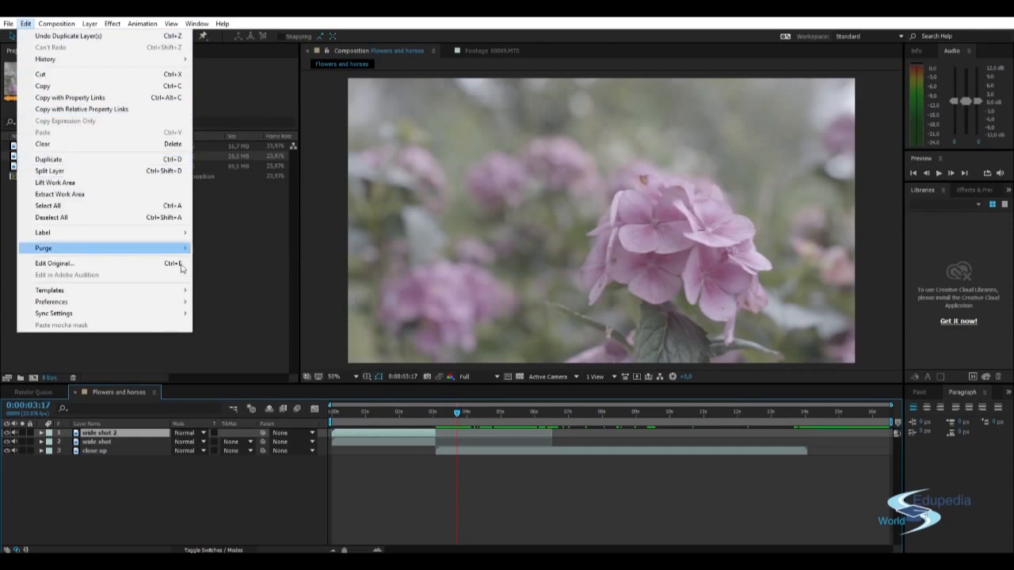
left_click(226, 326)
left_click(112, 434)
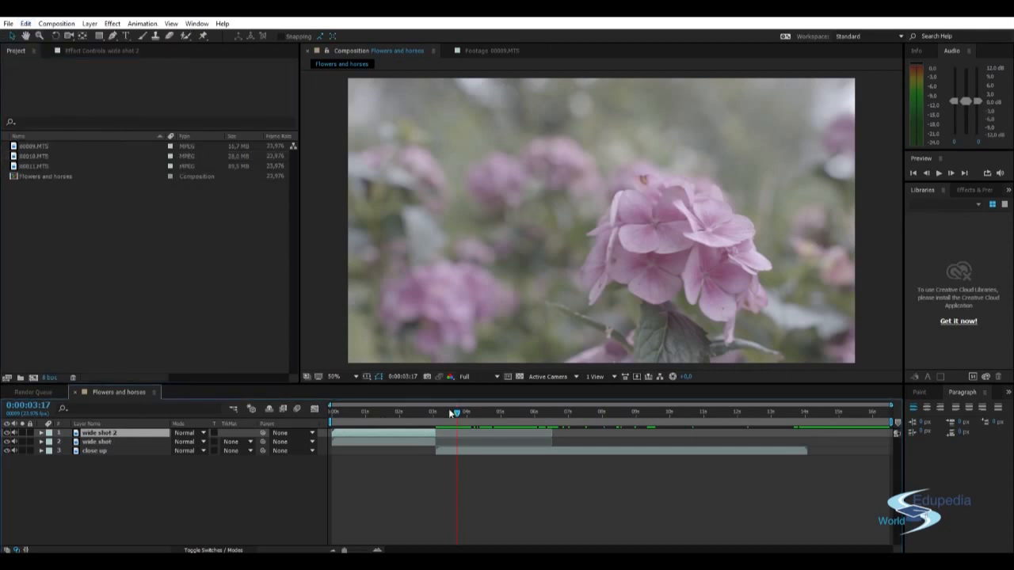
left_click_drag(456, 417, 428, 417)
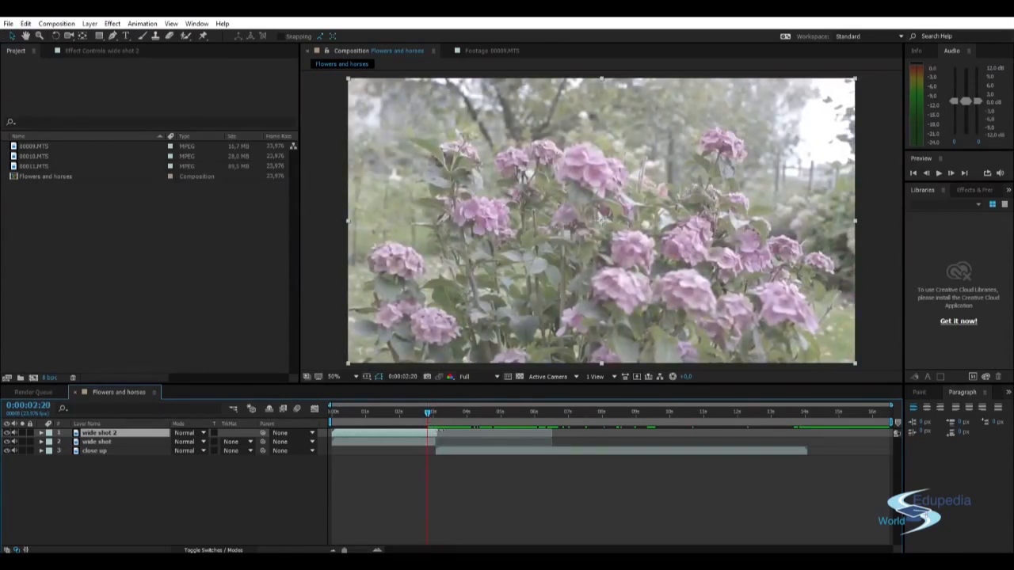
left_click_drag(334, 433, 440, 440)
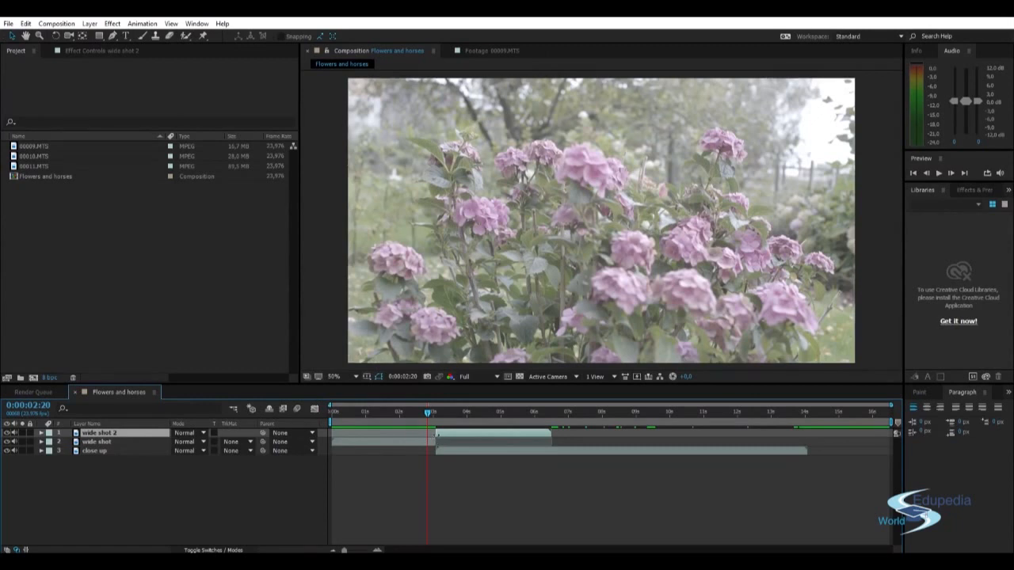
Undo the trimming and duplication of the wide shot layer.
left_click_drag(468, 438, 579, 436)
left_click_drag(422, 417, 491, 417)
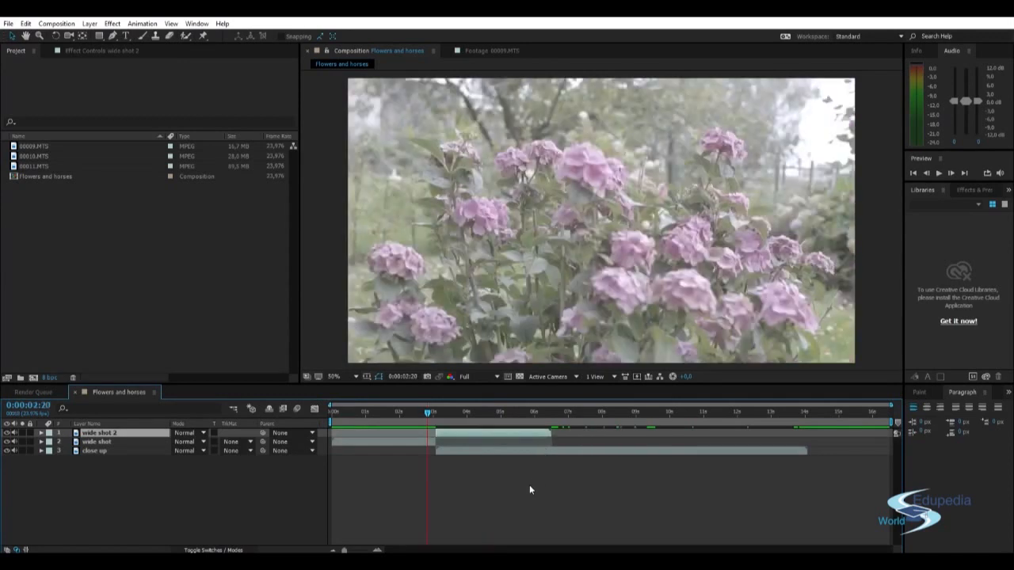
key("ctrl+z")
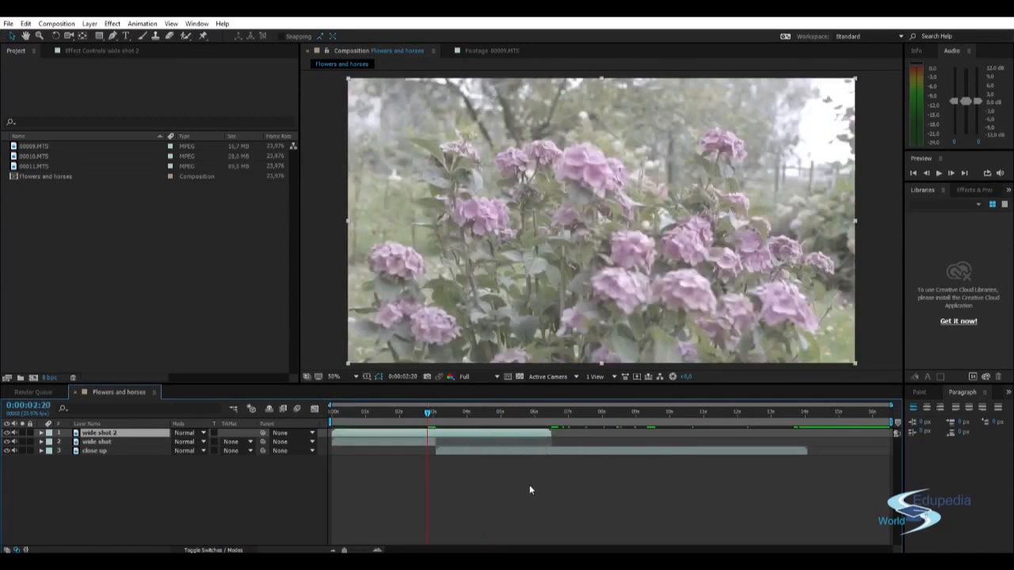
key("alt+bracketright")
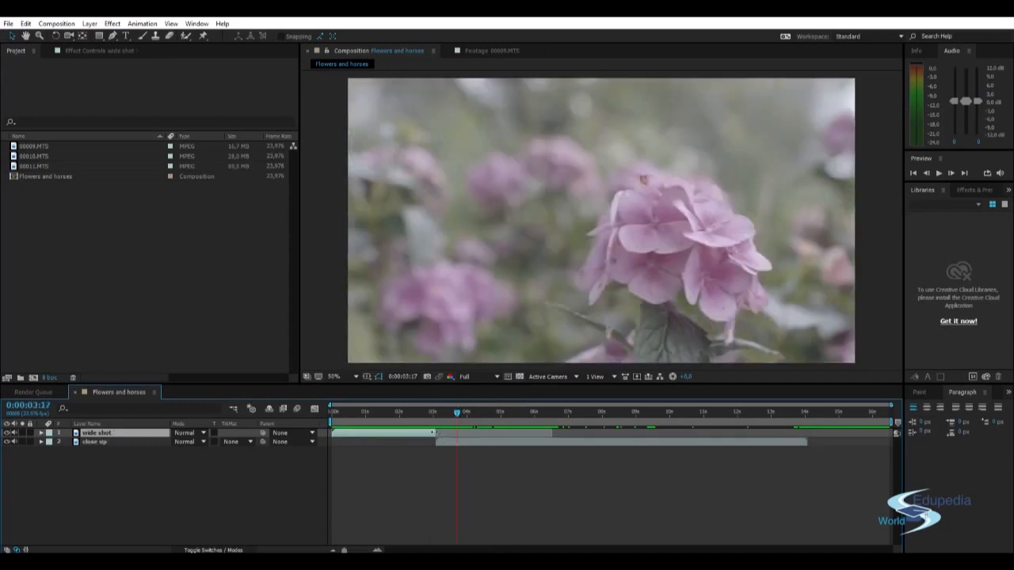
Extend the wide shot layer's end to its full footage length and split the layer at 0:00:03:02.
key("Page_Up")
key("Page_Up")
key("Page_Up")
key("Page_Up")
key("Page_Up")
key("Page_Up")
key("Page_Up")
key("Page_Up")
key("Page_Up")
key("Page_Up")
key("Page_Up")
key("Page_Up")
key("Page_Up")
key("Page_Up")
key("Page_Up")
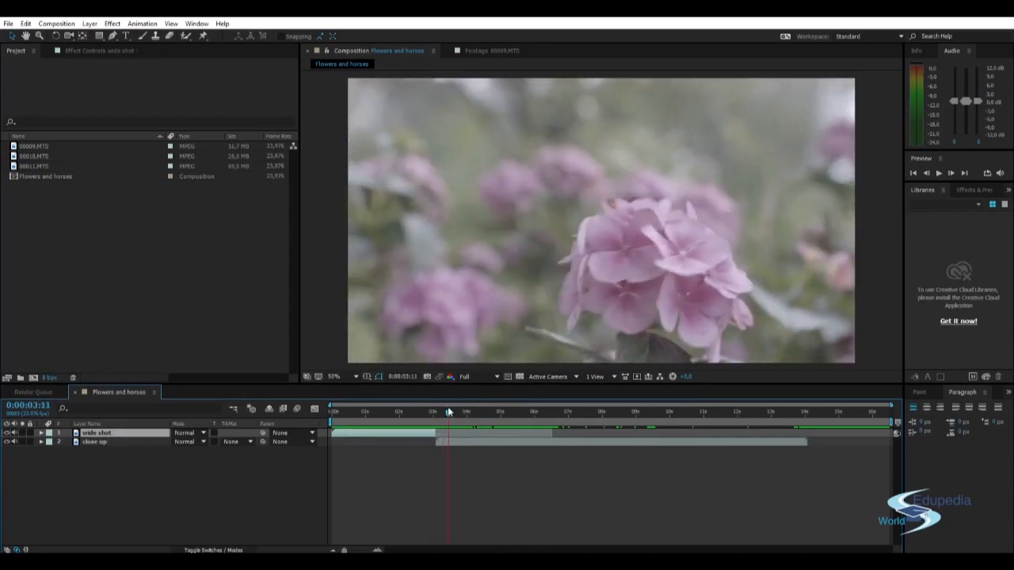
left_click_drag(437, 434, 553, 434)
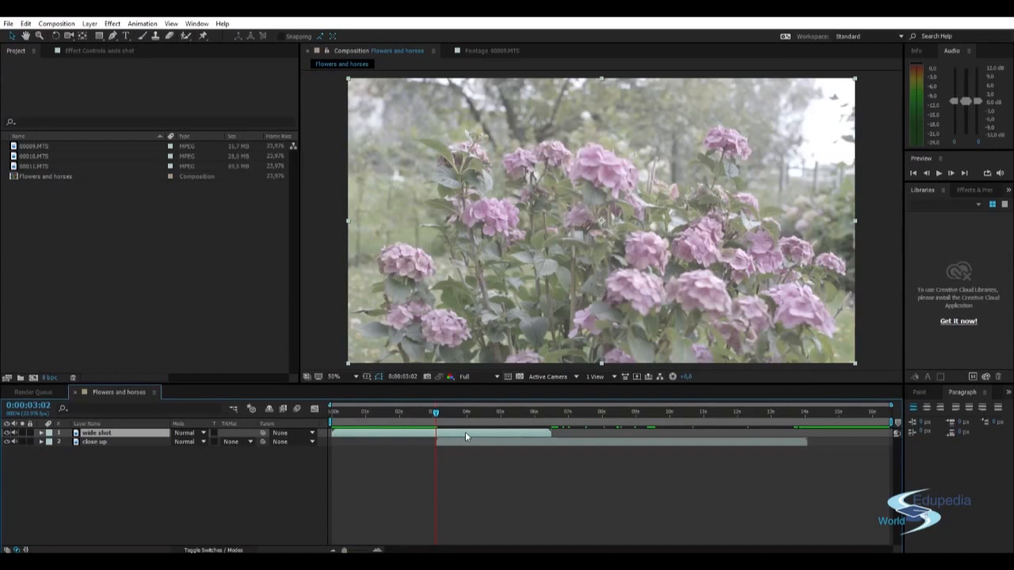
key("ctrl+shift+d")
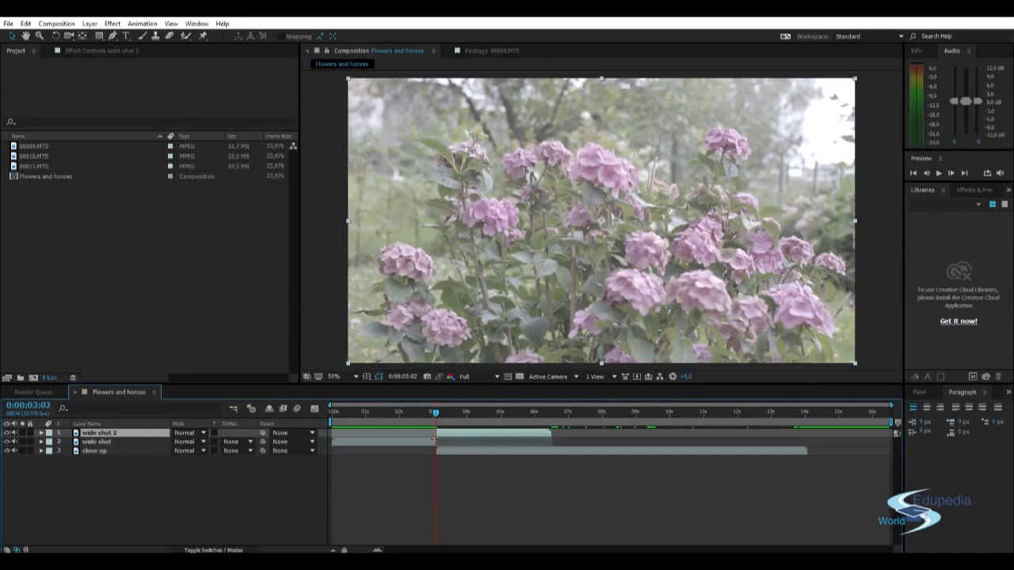
Move the wide shot 2 layer along the timeline to start at about 6 seconds, and scrub through the opening.
left_click_drag(435, 411, 345, 418)
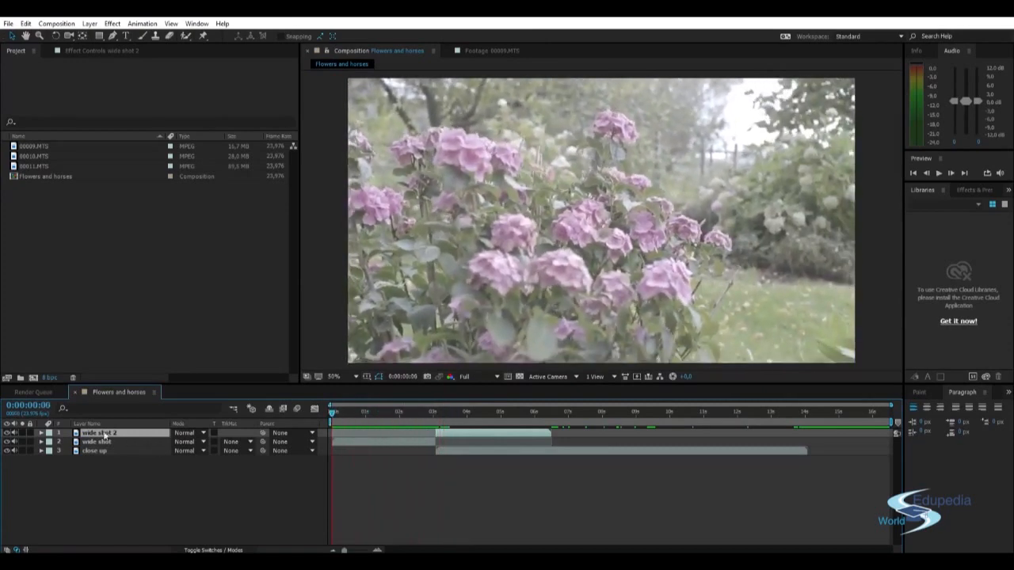
left_click_drag(333, 410, 541, 433)
left_click_drag(422, 414, 375, 418)
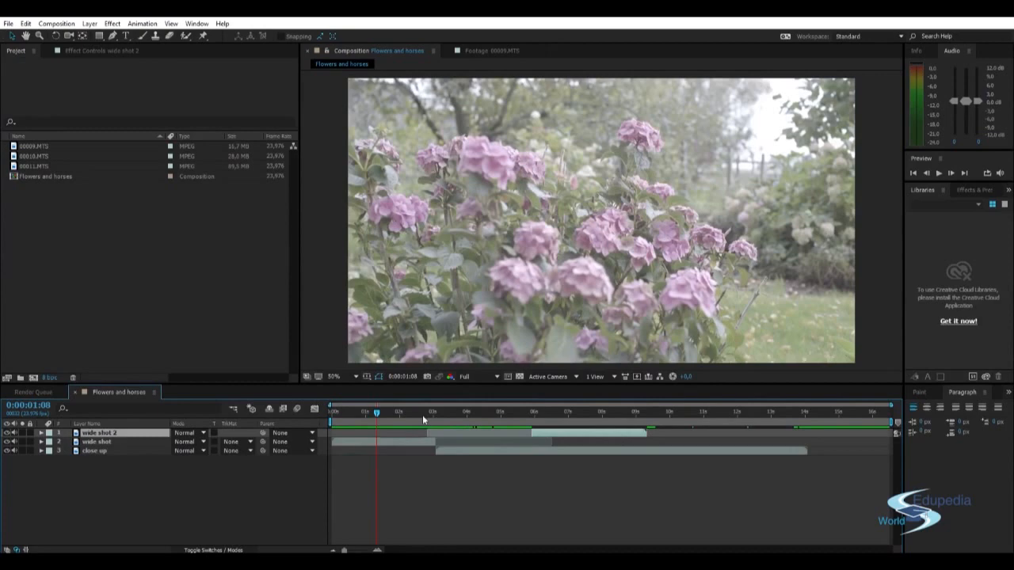
Trim the end of the close up layer to 0:00:05:22, where the wide shot 2 layer starts.
left_click_drag(386, 416, 537, 416)
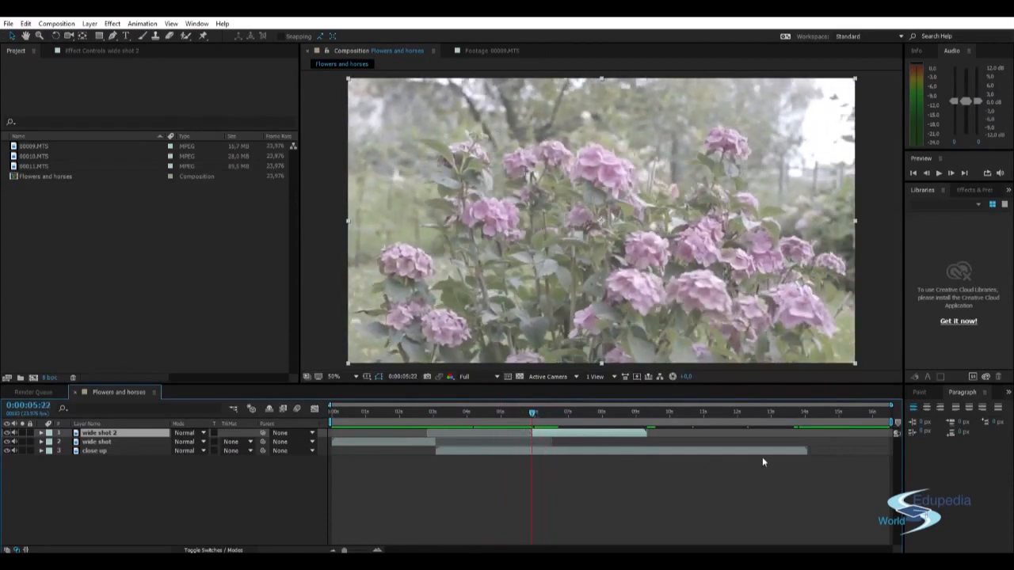
left_click_drag(808, 449, 536, 454)
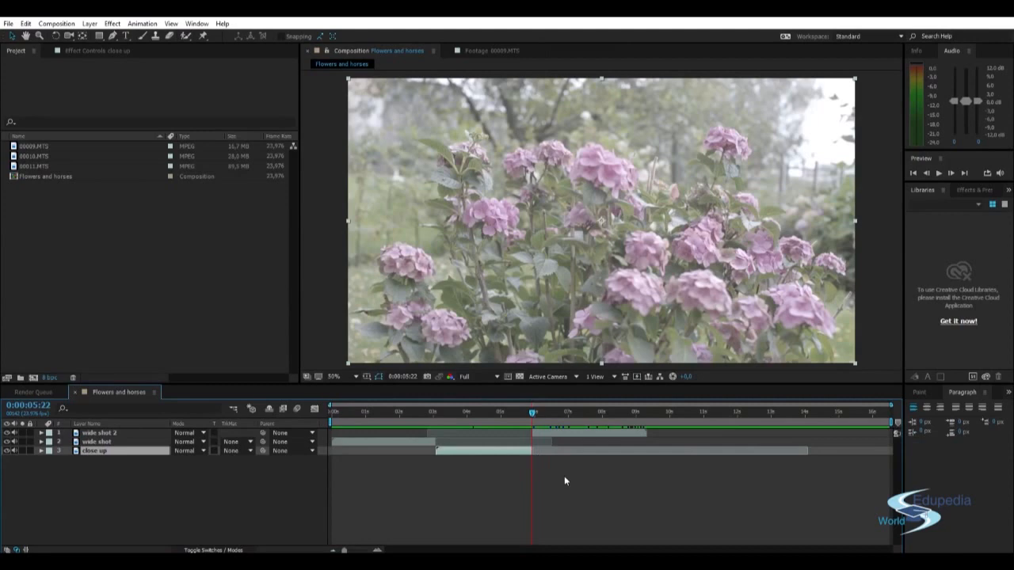
left_click(563, 475)
End the work area at 0:00:09:07, at the end of wide shot 2, and preview the edit from the beginning.
left_click_drag(532, 413, 334, 409)
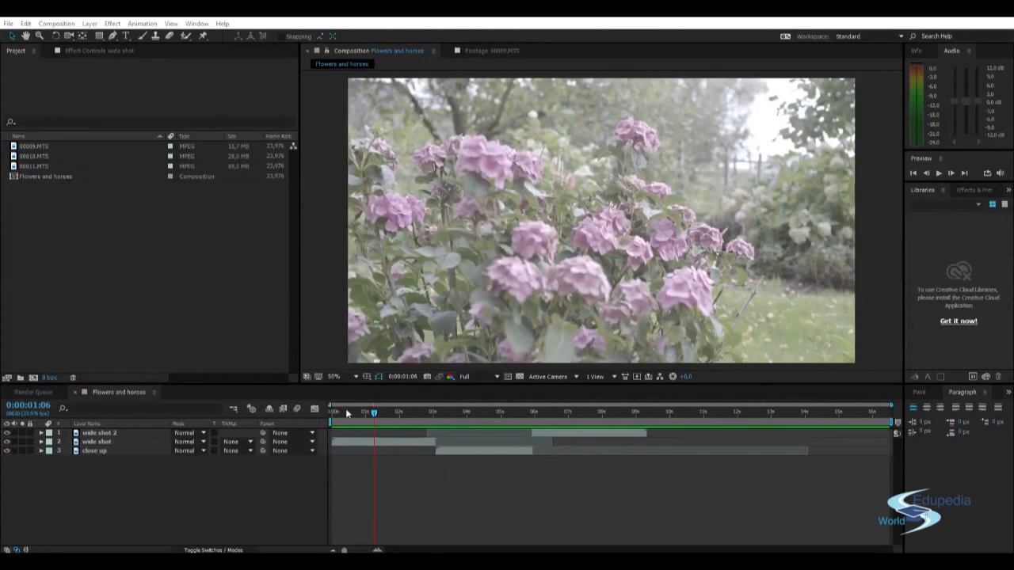
left_click_drag(348, 408, 647, 413)
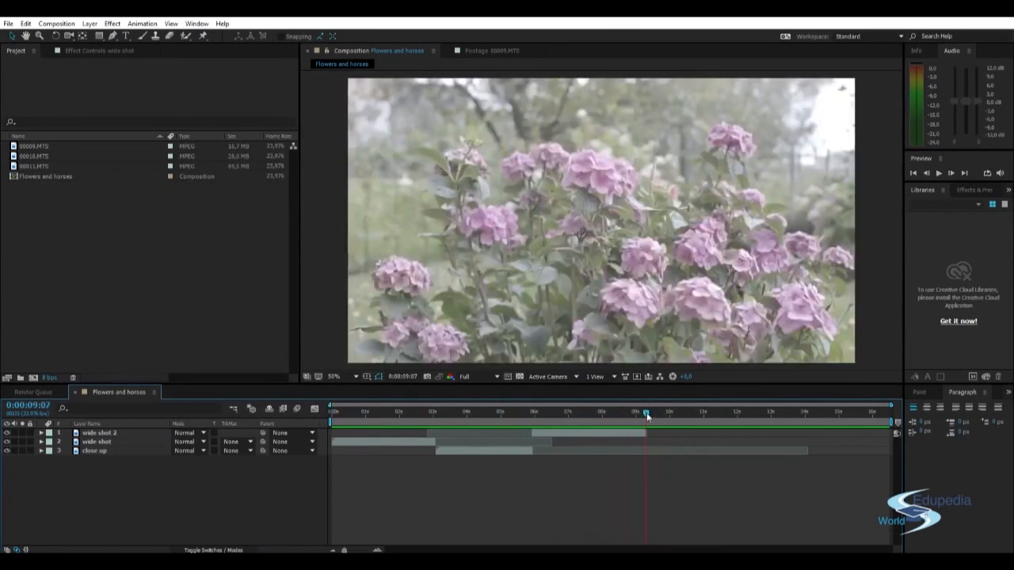
key("n")
left_click_drag(653, 421, 329, 414)
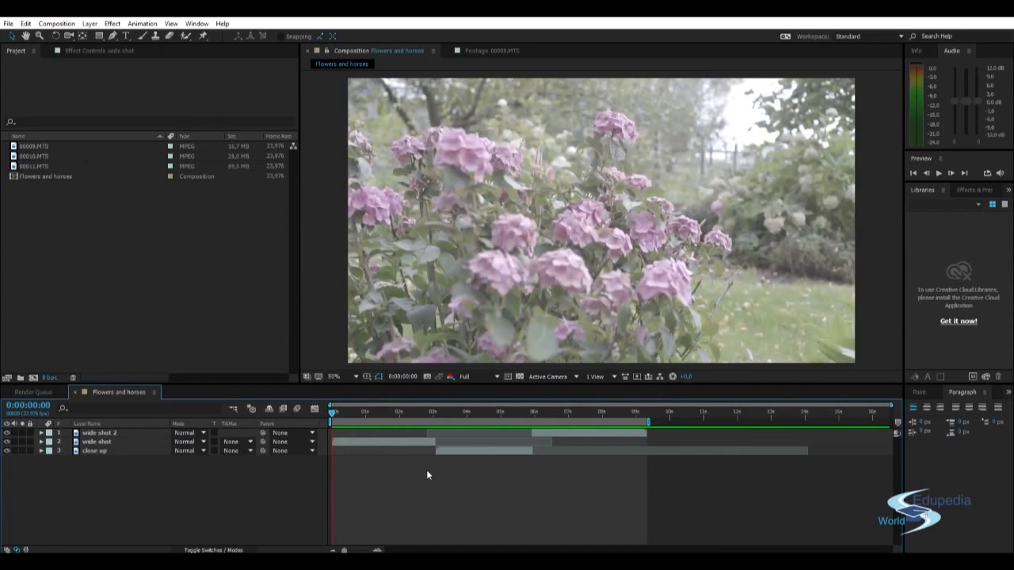
key("space")
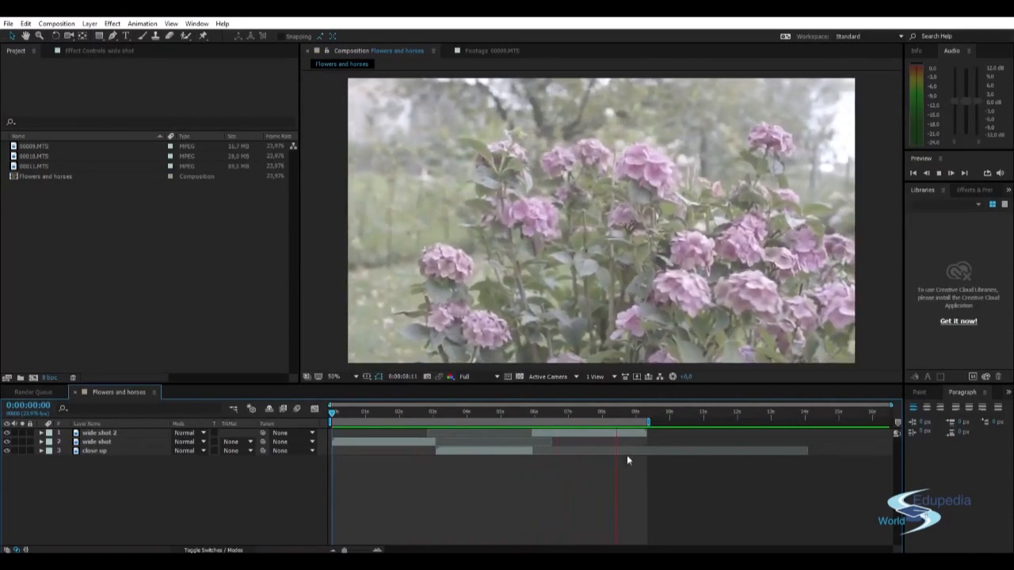
left_click(293, 432)
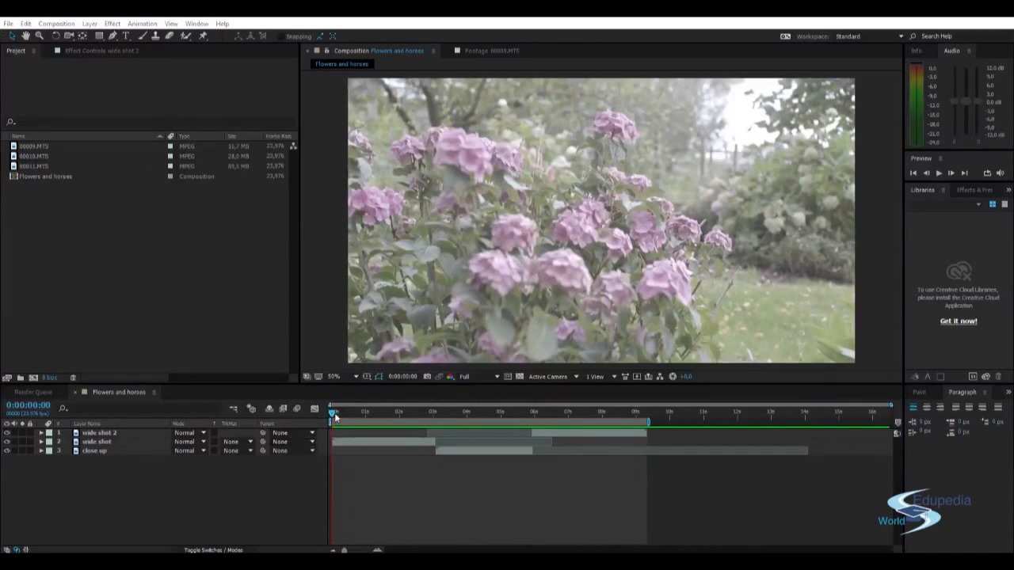
Select the wide shot layer and scrub through the flower edit up to 0:00:08:09.
left_click_drag(332, 414, 379, 421)
left_click(390, 443)
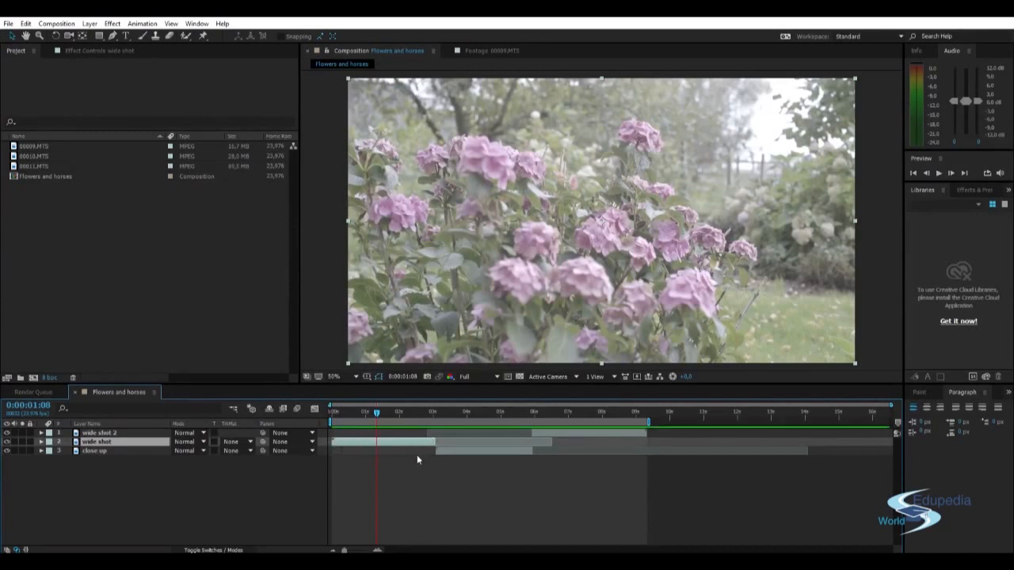
left_click_drag(377, 415, 616, 409)
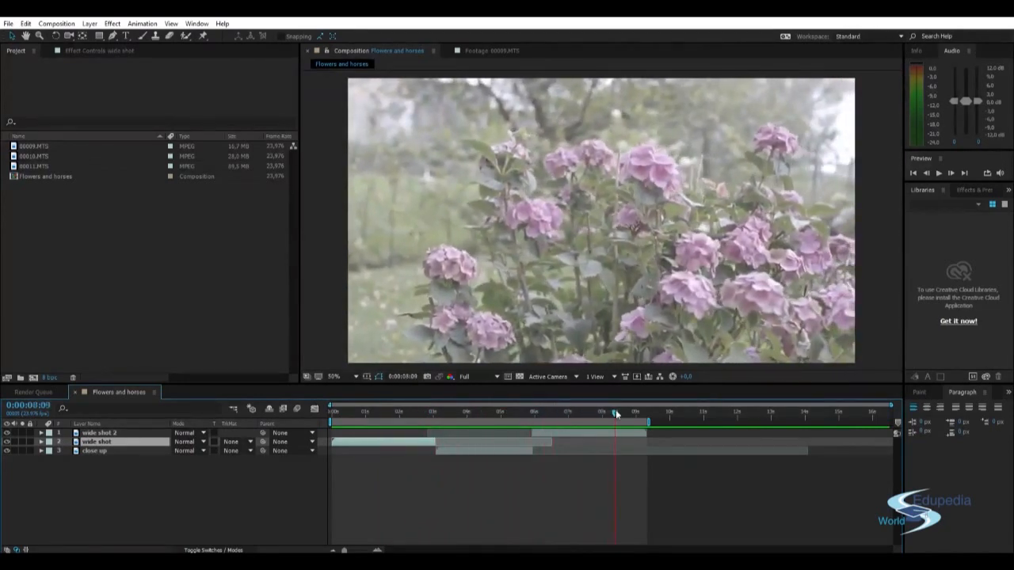
View the 00011.MTS horse footage and create a new composition from it.
left_click(34, 167)
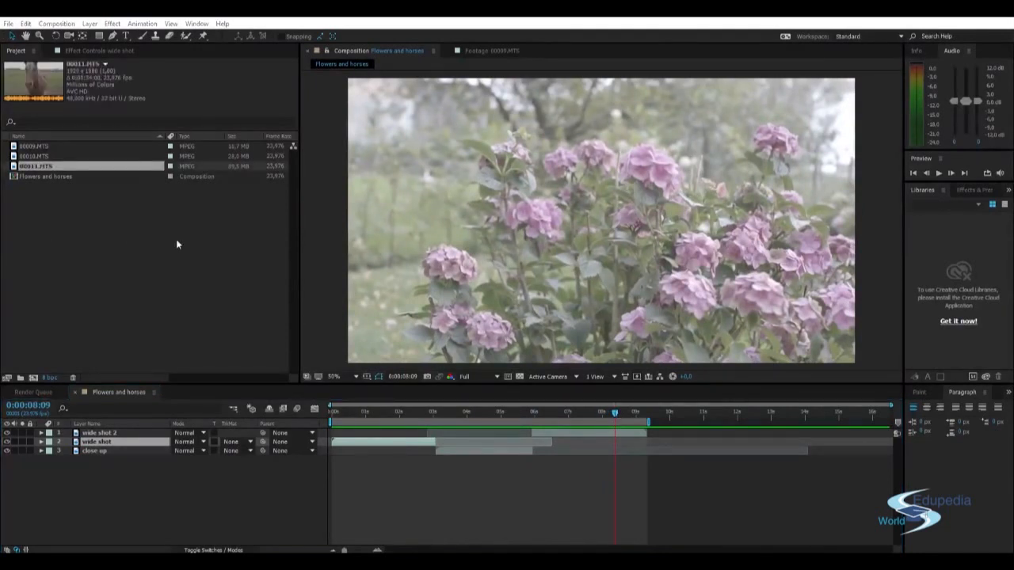
left_click(38, 167)
double_click(38, 166)
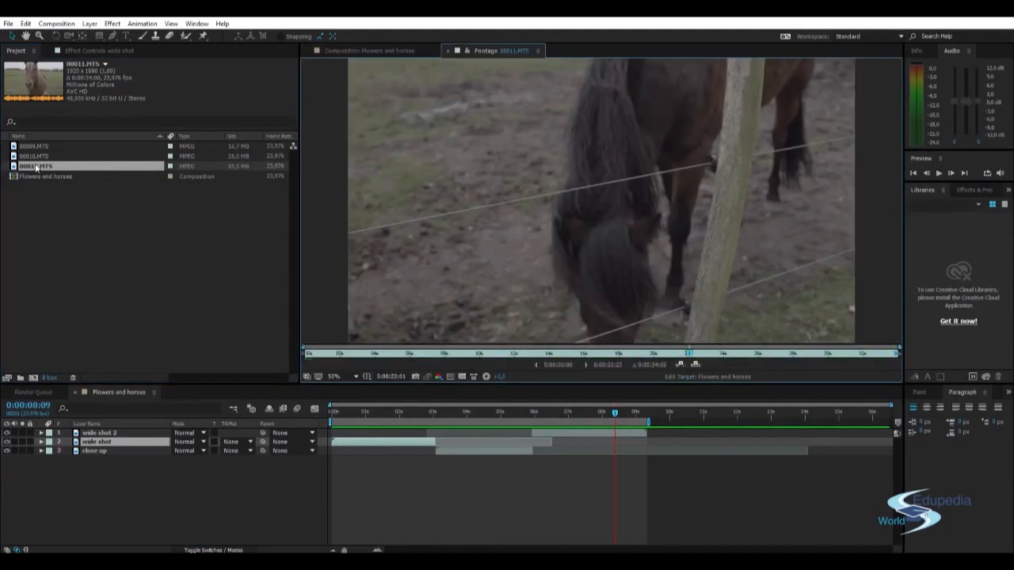
left_click_drag(33, 170, 35, 384)
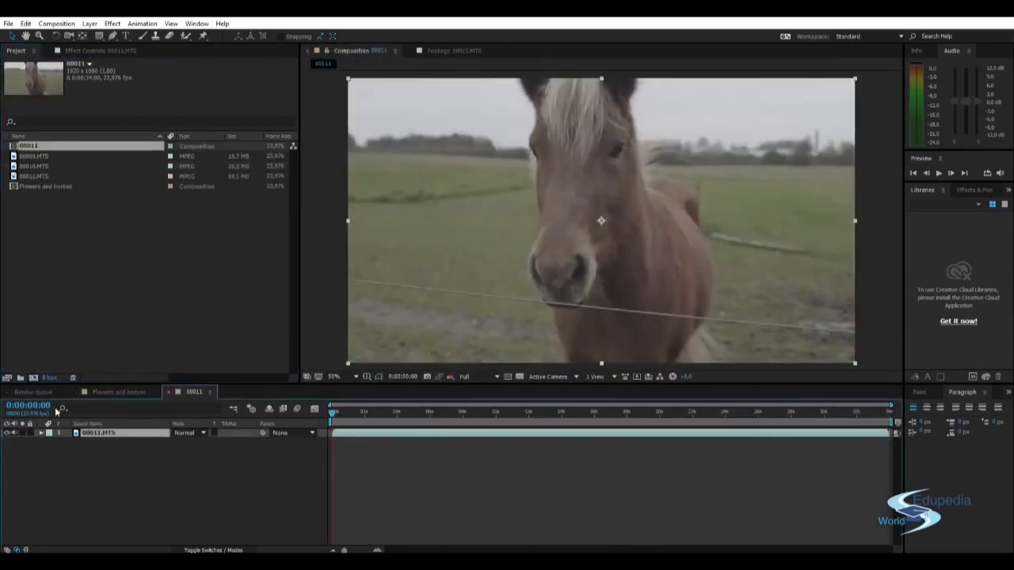
Preview the opening of the horse clip and mute the audio of the 00011.MTS layer.
mouse_move(346, 417)
left_mouse_down()
mouse_move(400, 413)
mouse_move(331, 413)
left_mouse_up()
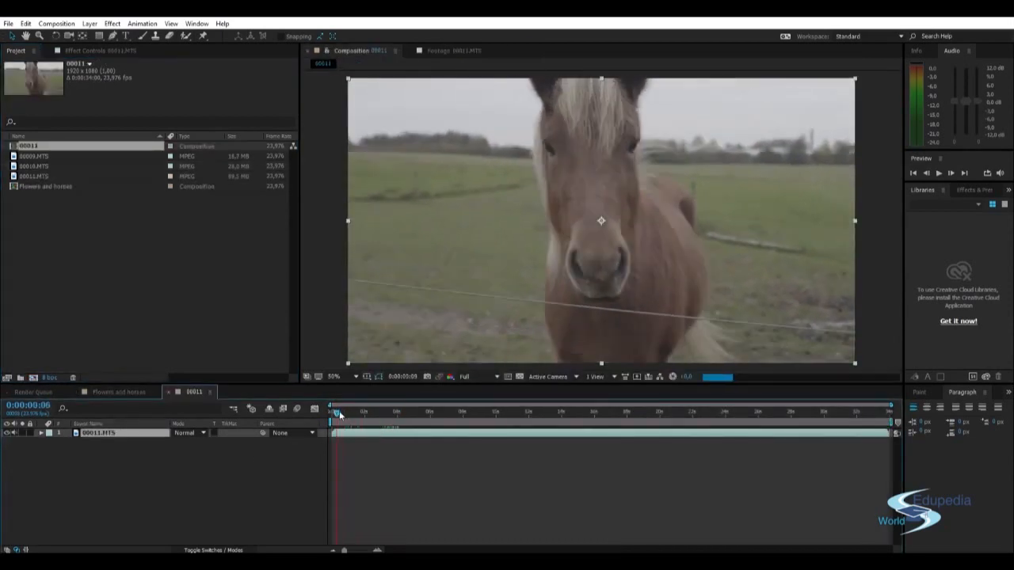
key("space")
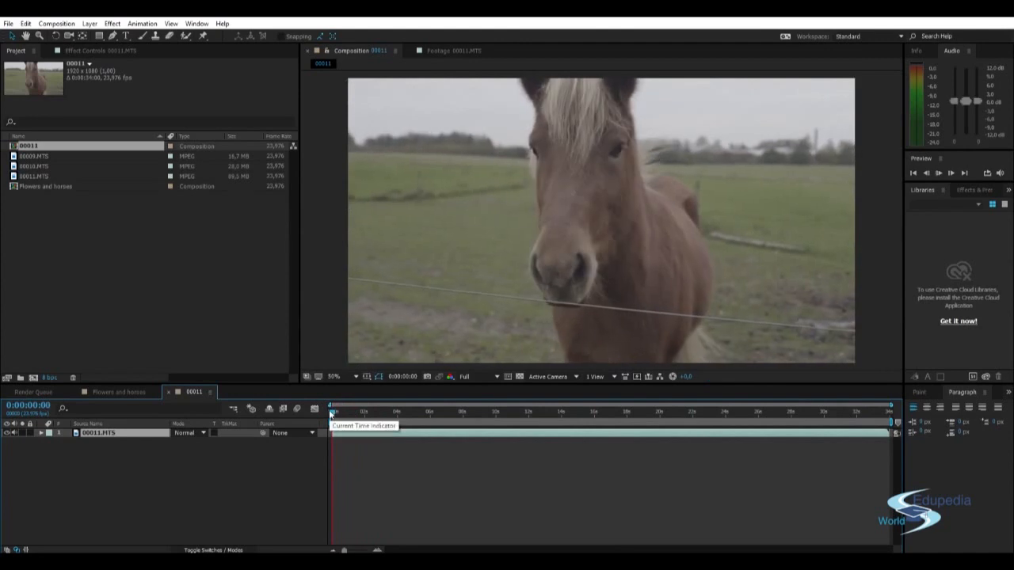
left_click_drag(331, 413, 345, 417)
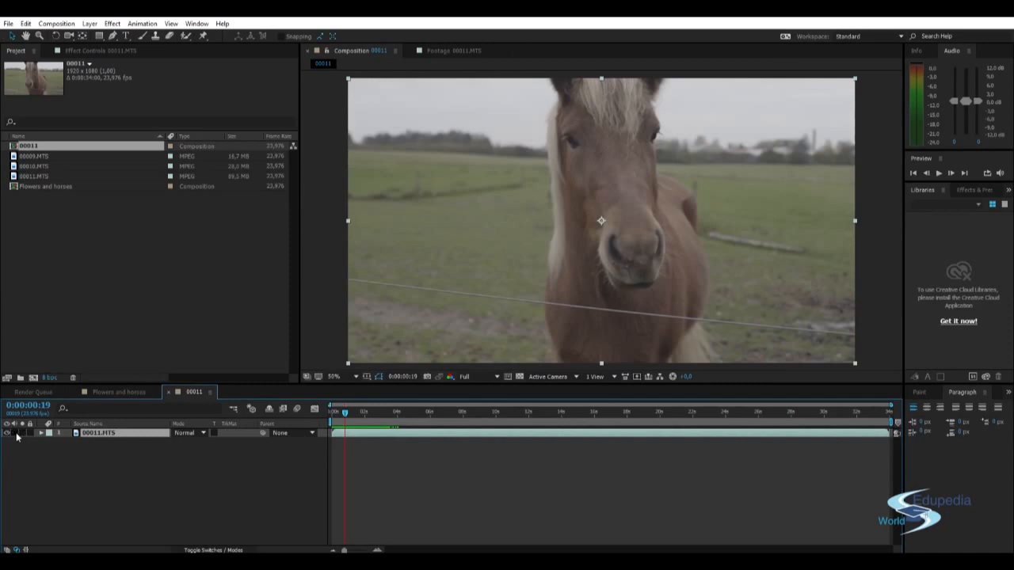
key("space")
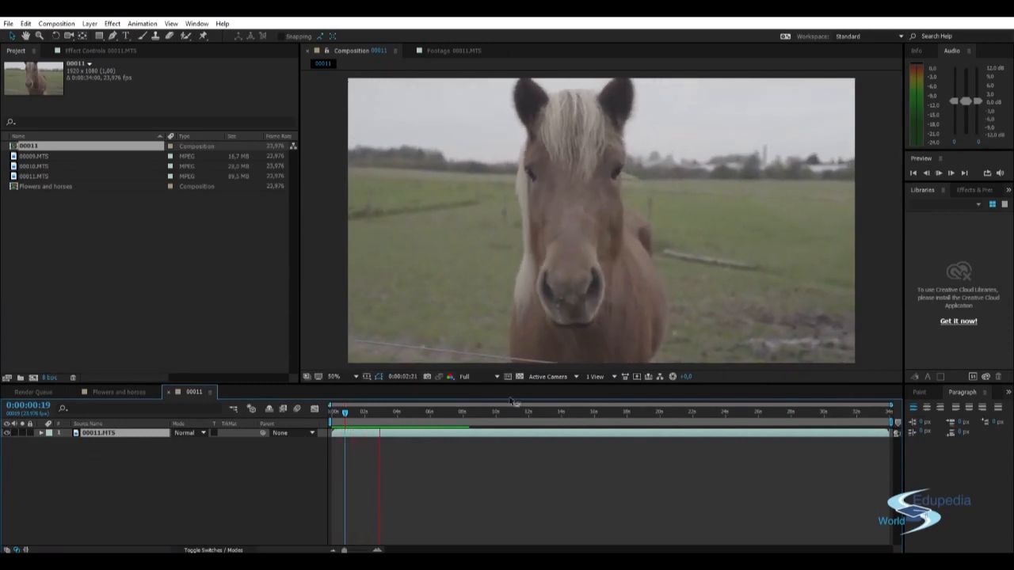
Set the current time to 0:00:06:00 and split the 00011.MTS layer there.
left_click(429, 413)
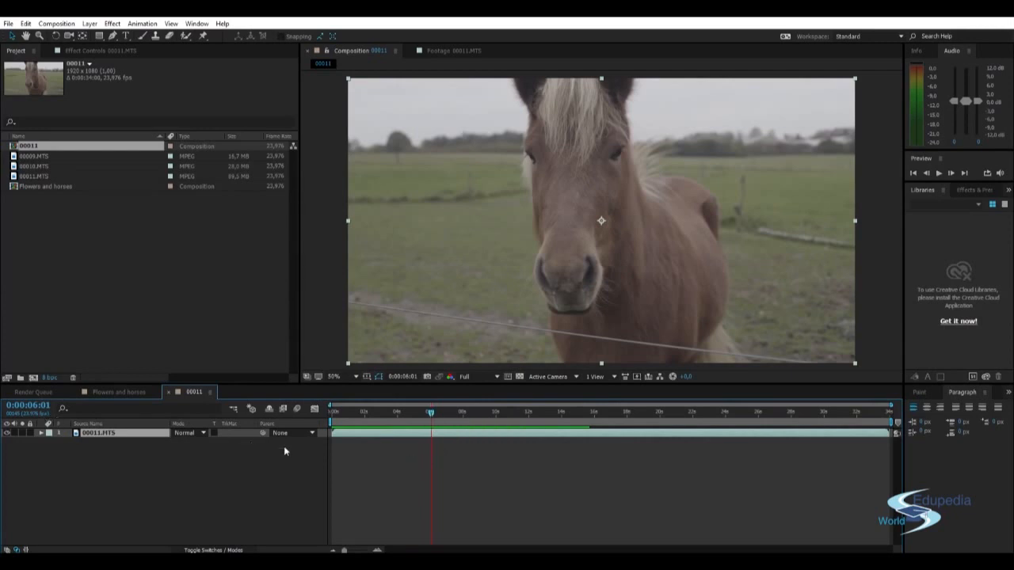
left_click(46, 407)
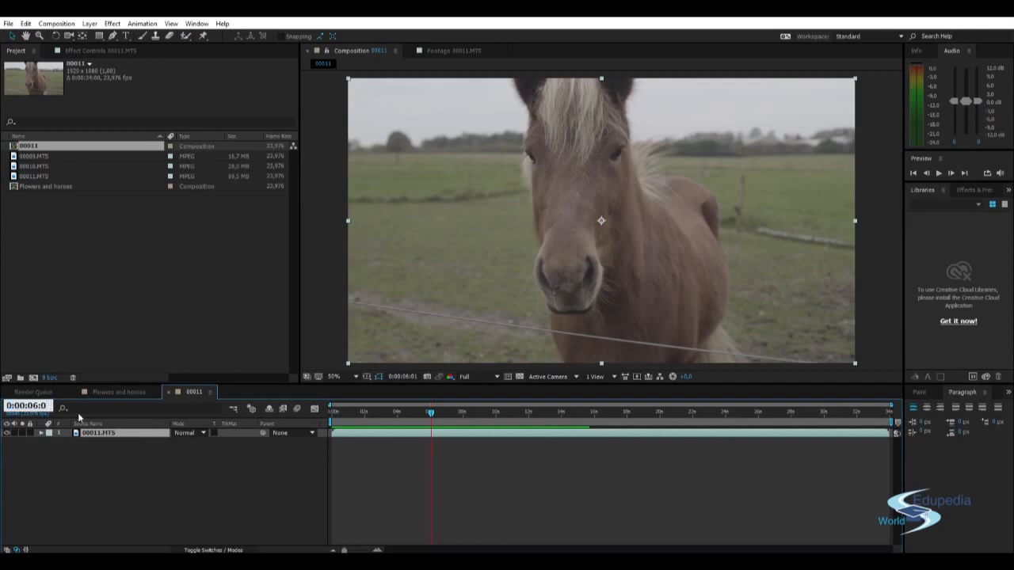
key("Return")
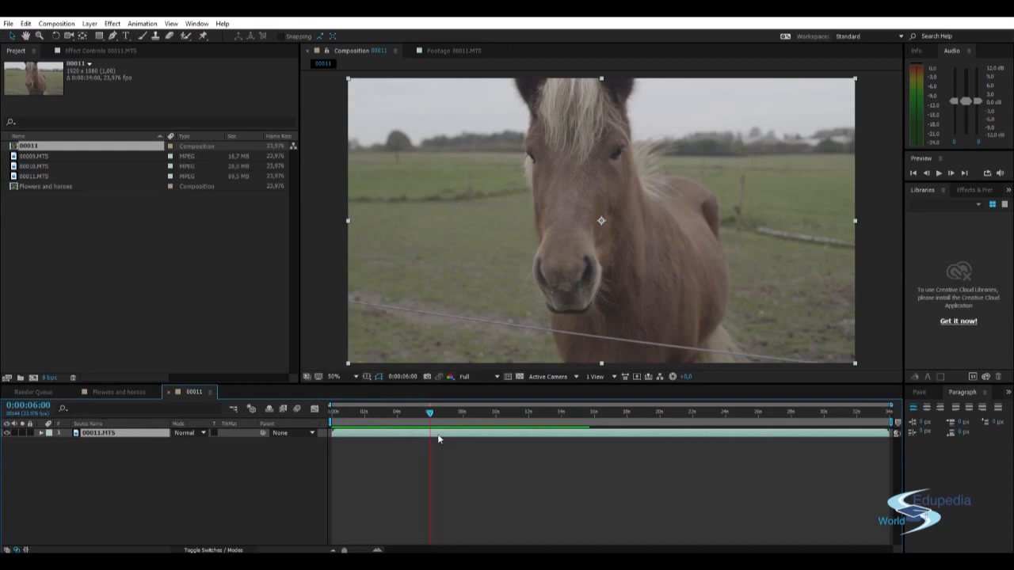
key("ctrl+shift+d")
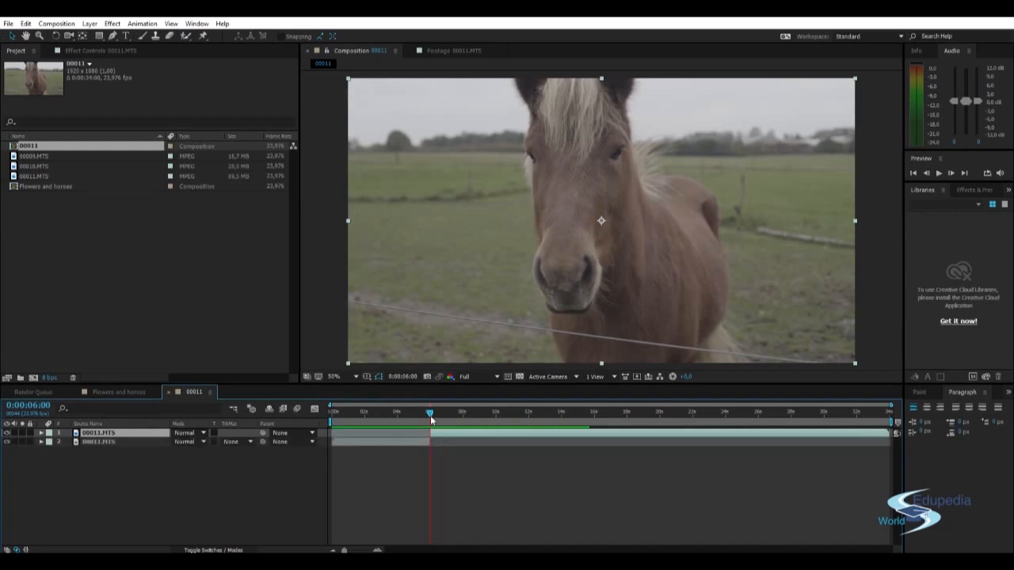
Split the second part of the horse clip at 0:00:18:10 and delete the section between the two cuts.
left_click_drag(430, 412, 640, 430)
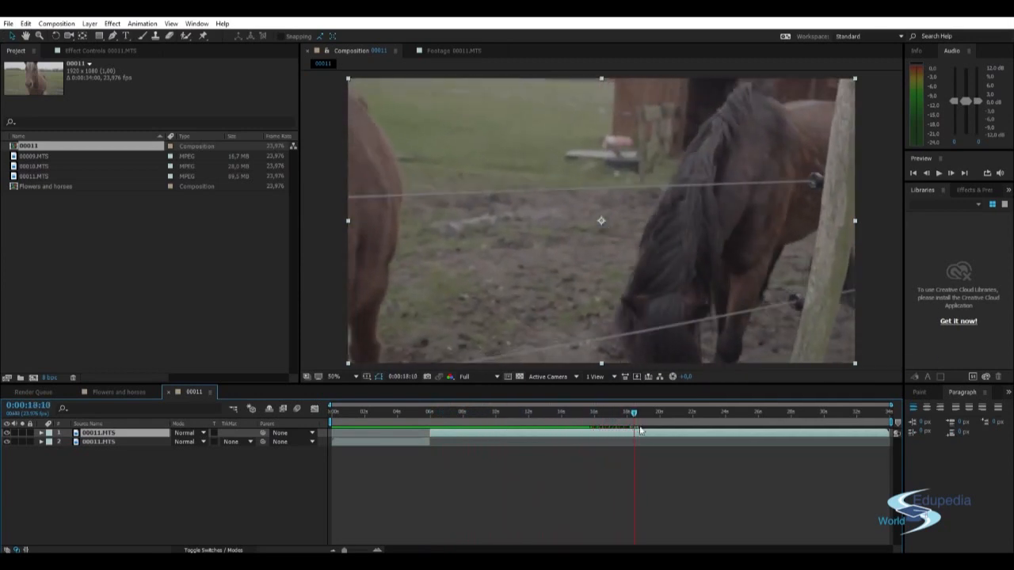
key("ctrl+shift+d")
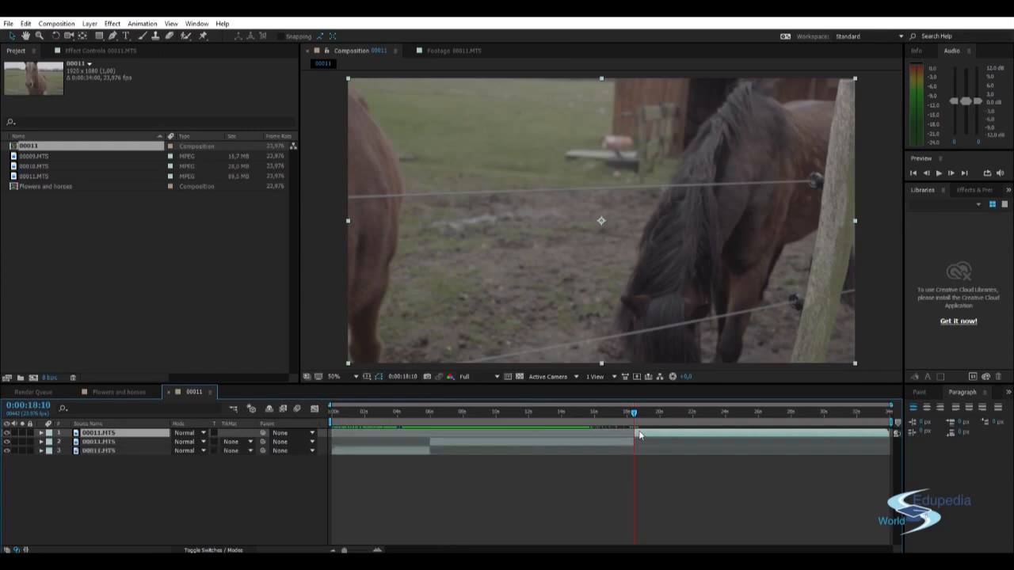
left_click(590, 445)
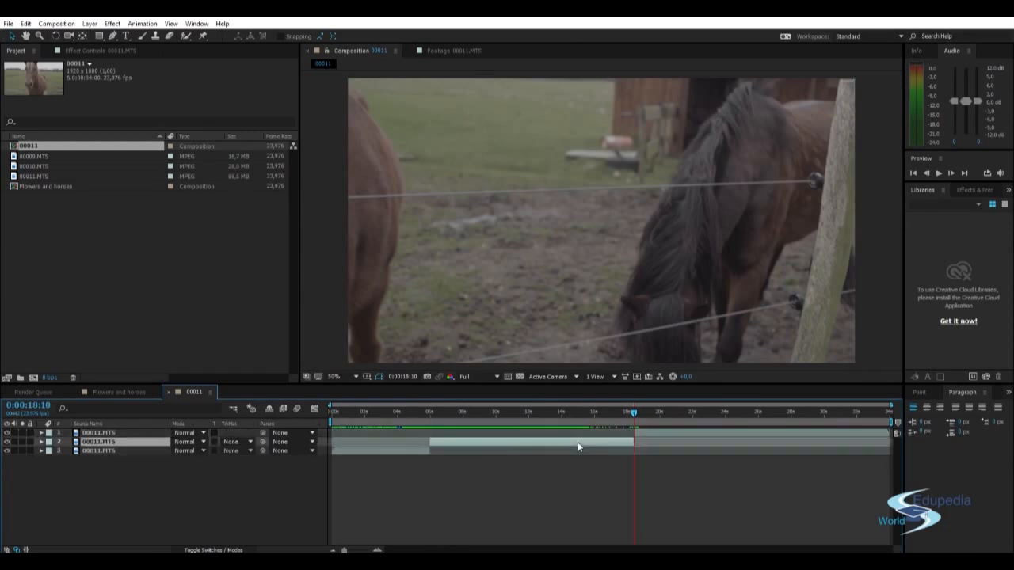
left_click_drag(628, 413, 561, 431)
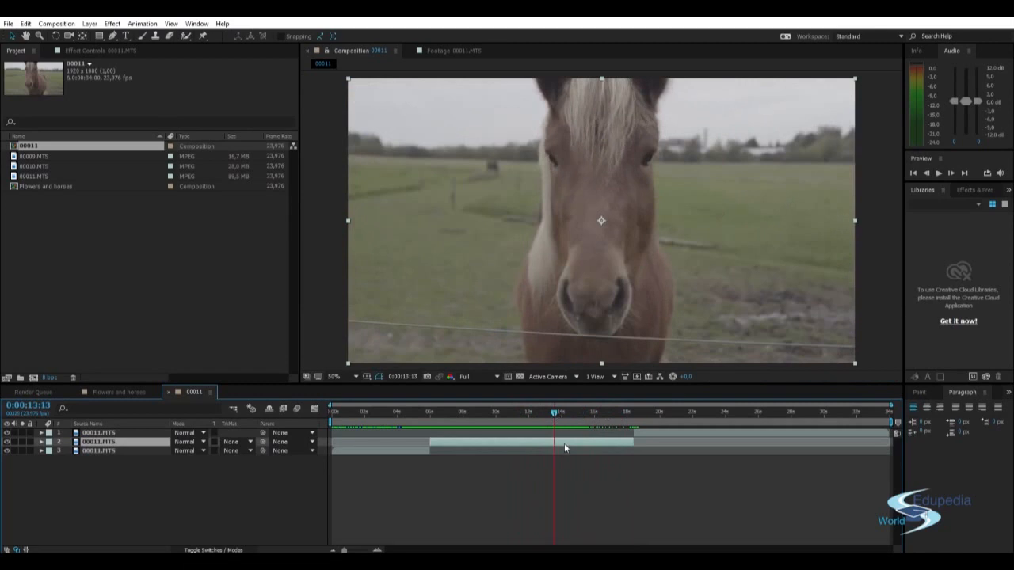
key("Delete")
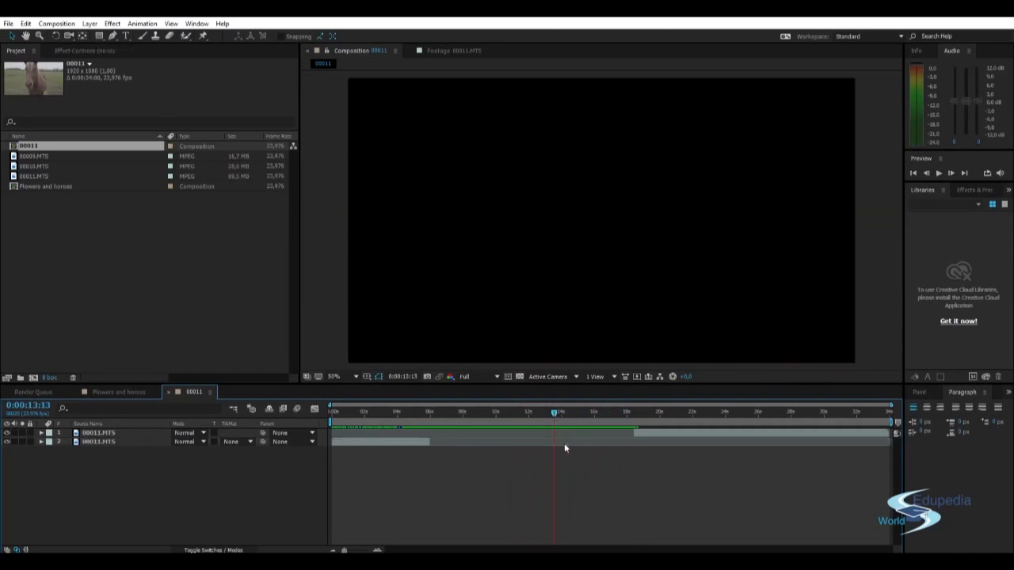
Move the remaining horse clip to start at about 6 seconds and split it at 0:00:12:01.
left_click(659, 431)
left_click_drag(660, 432, 417, 410)
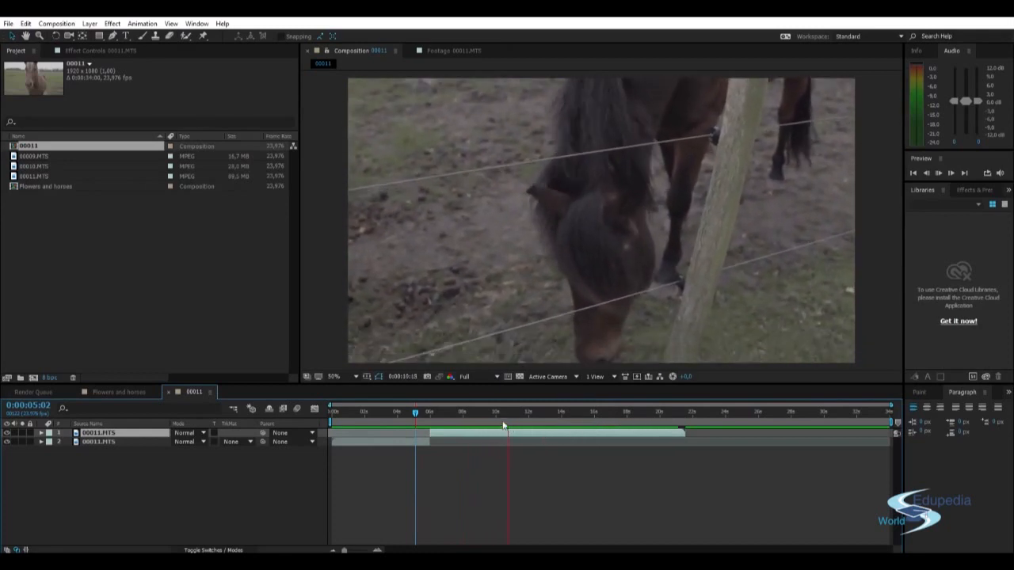
left_click(527, 414)
left_click_drag(530, 414, 531, 414)
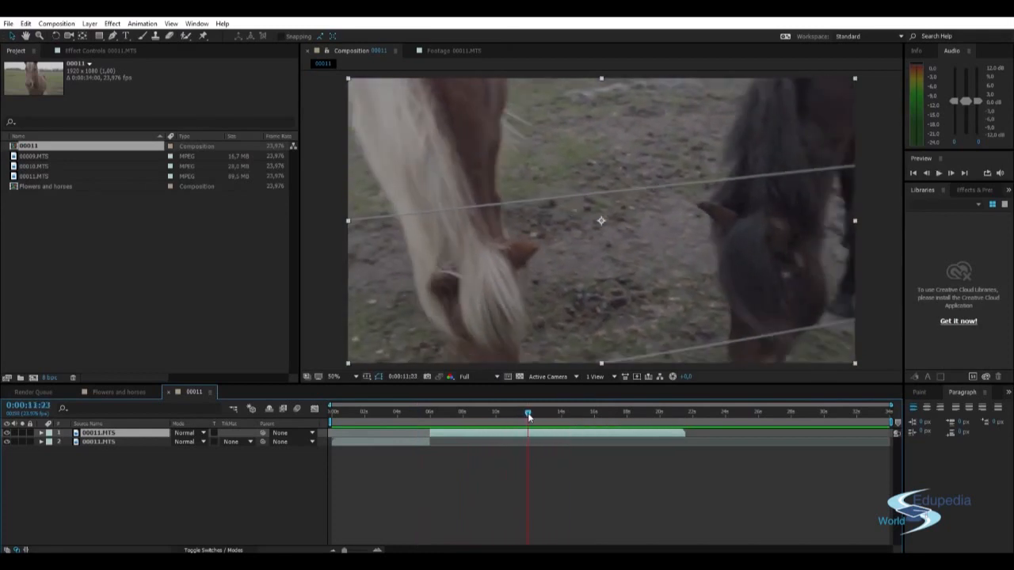
key("ctrl+shift+d")
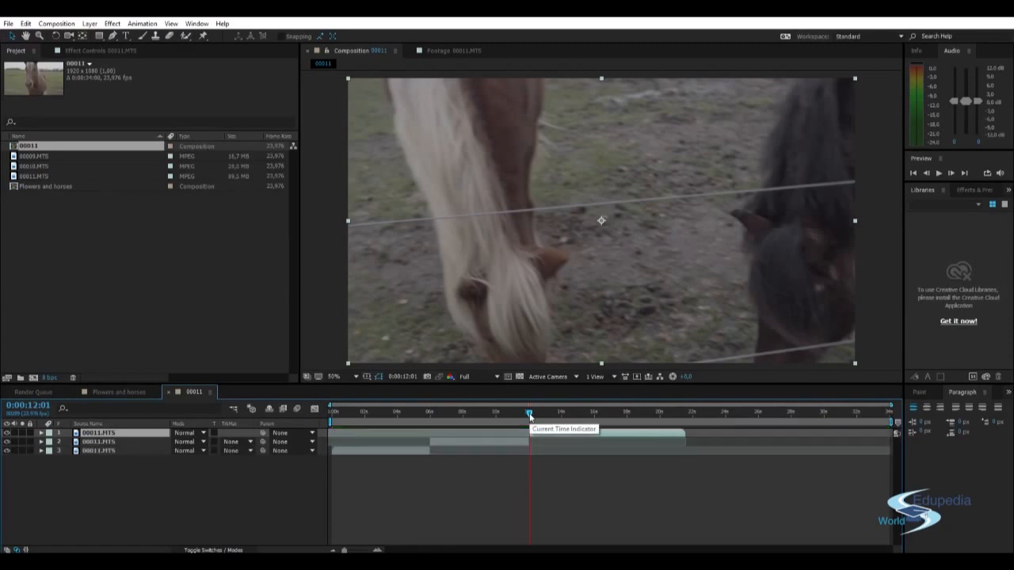
Move the last horse piece further along the timeline and extend its start back to about 12 seconds.
left_click_drag(529, 413, 769, 443)
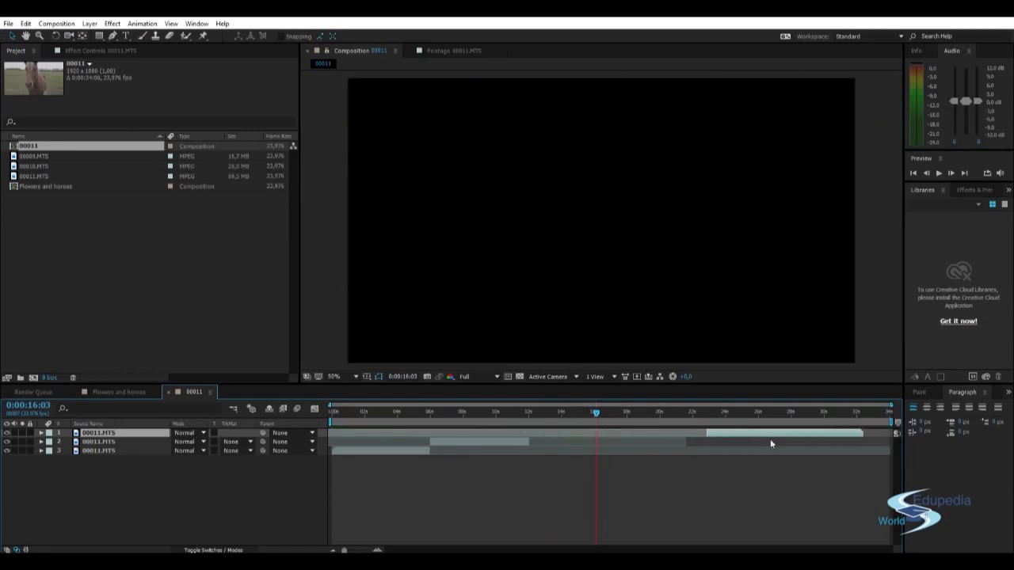
left_click_drag(706, 433, 555, 432)
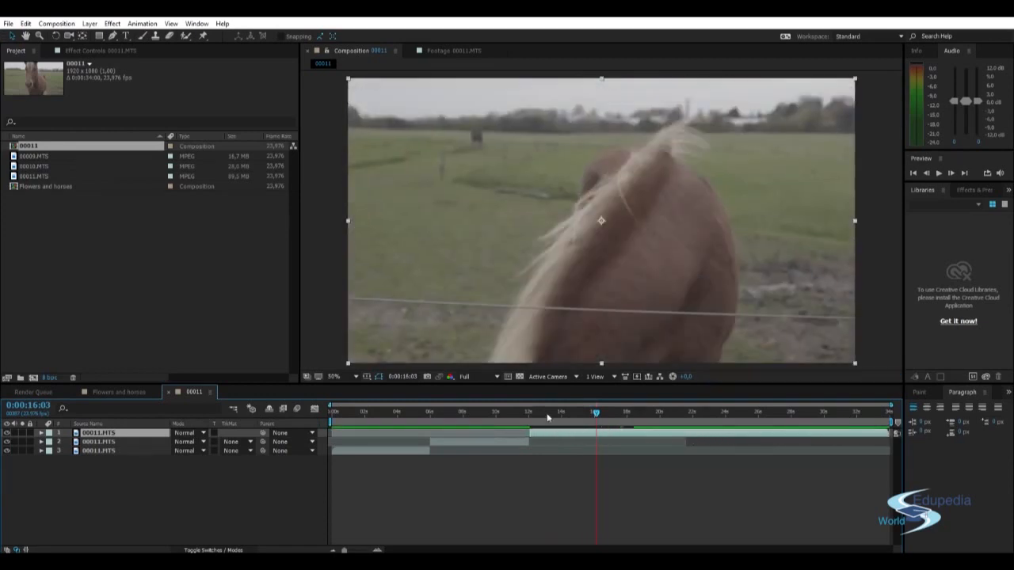
left_click(531, 413)
Split the last horse piece at 0:00:18:00 and delete everything after the cut.
left_click_drag(560, 414, 628, 406)
key("ctrl+shift+d")
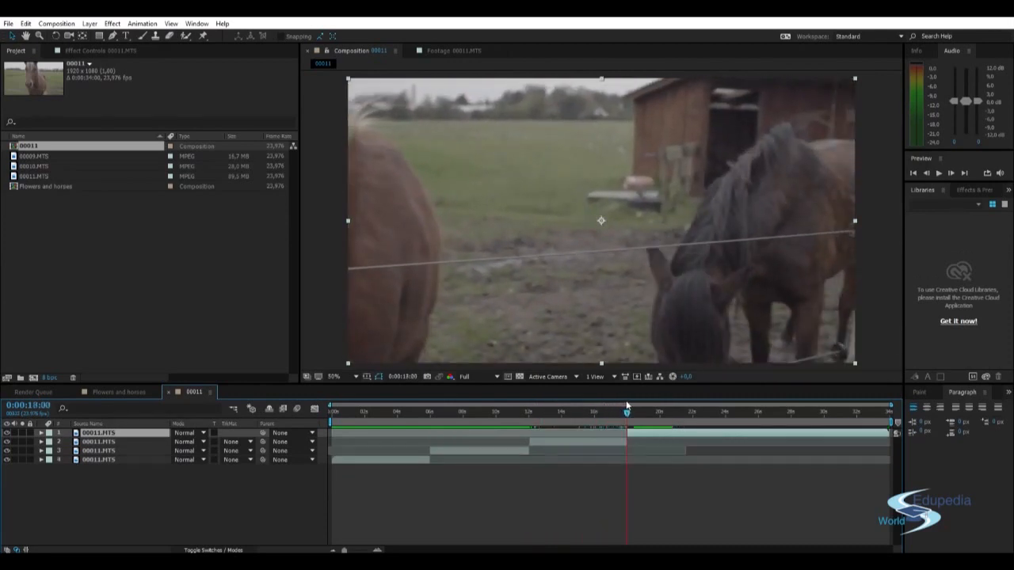
key("Delete")
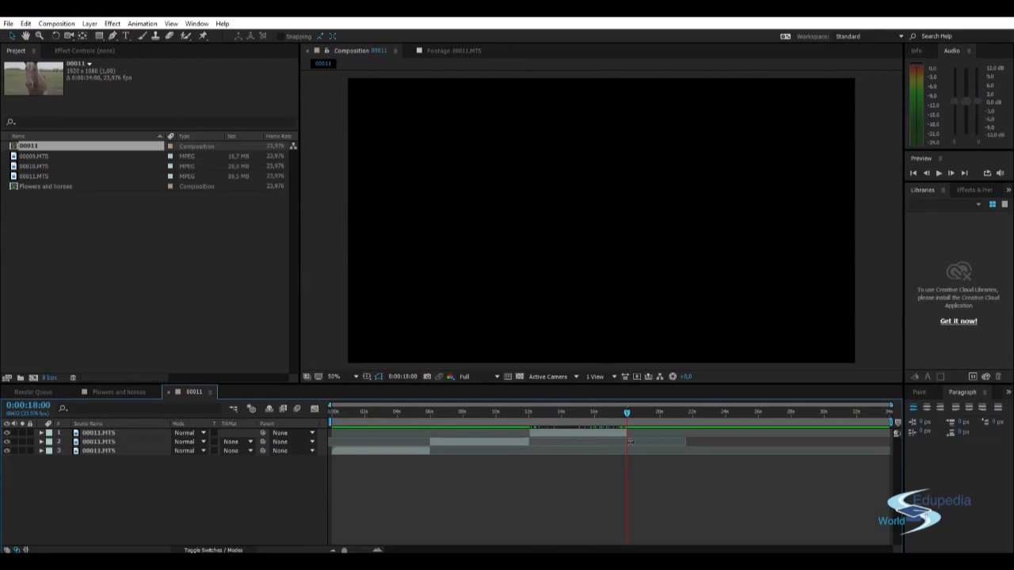
End the work area at 0:00:18:00 and preview the horse edit from 0:00:10:01.
left_click_drag(627, 413, 496, 413)
key("space")
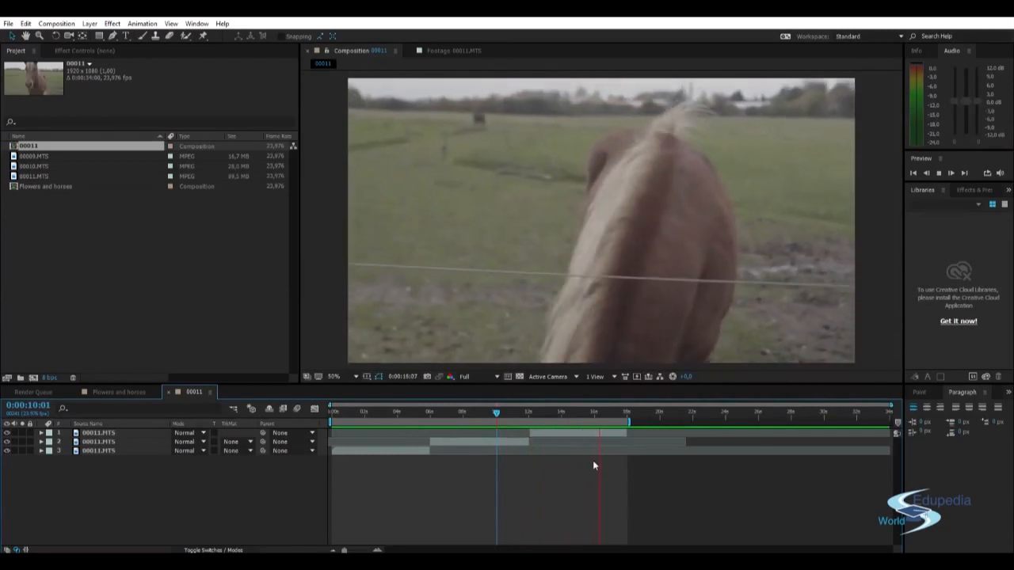
mouse_move(588, 412)
left_mouse_down()
mouse_move(619, 412)
mouse_move(600, 409)
left_mouse_up()
Check the duration in the 00011 composition's settings and close them without applying any change.
right_click(258, 480)
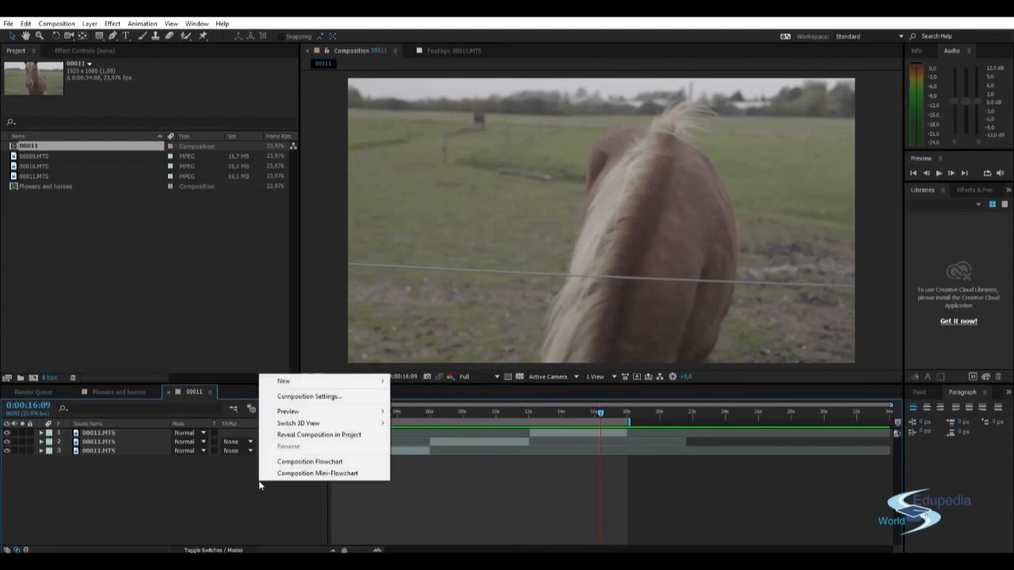
left_click(331, 398)
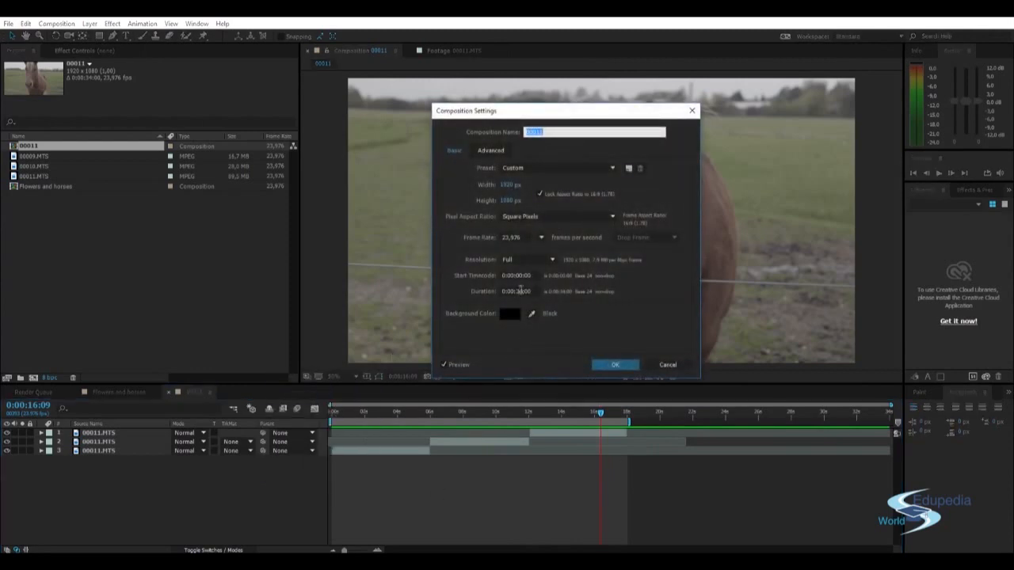
left_click(525, 293)
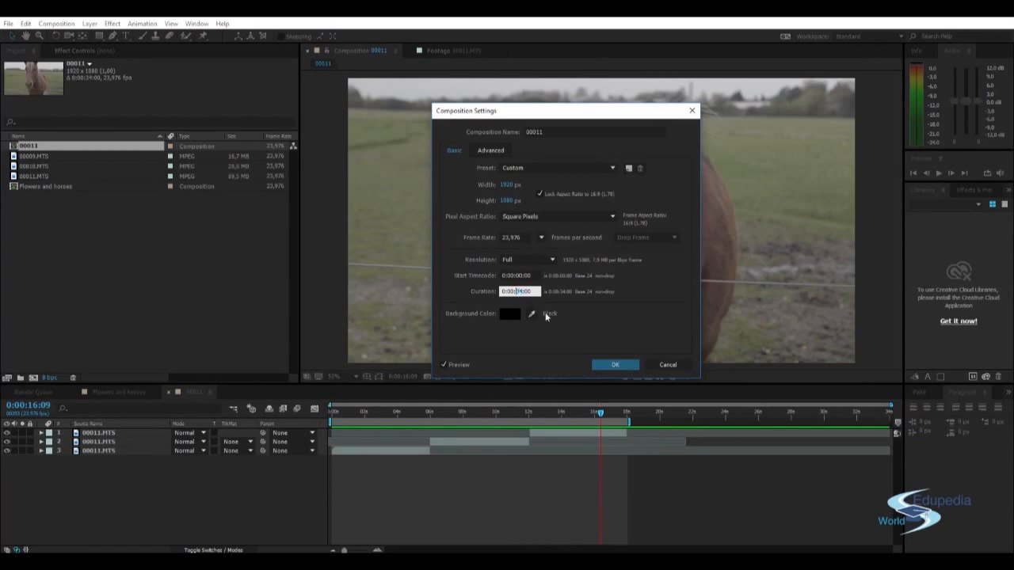
left_click(668, 365)
Trim the 00011 composition to its work area, which ends at 0:00:18:00.
left_click_drag(602, 411, 558, 413)
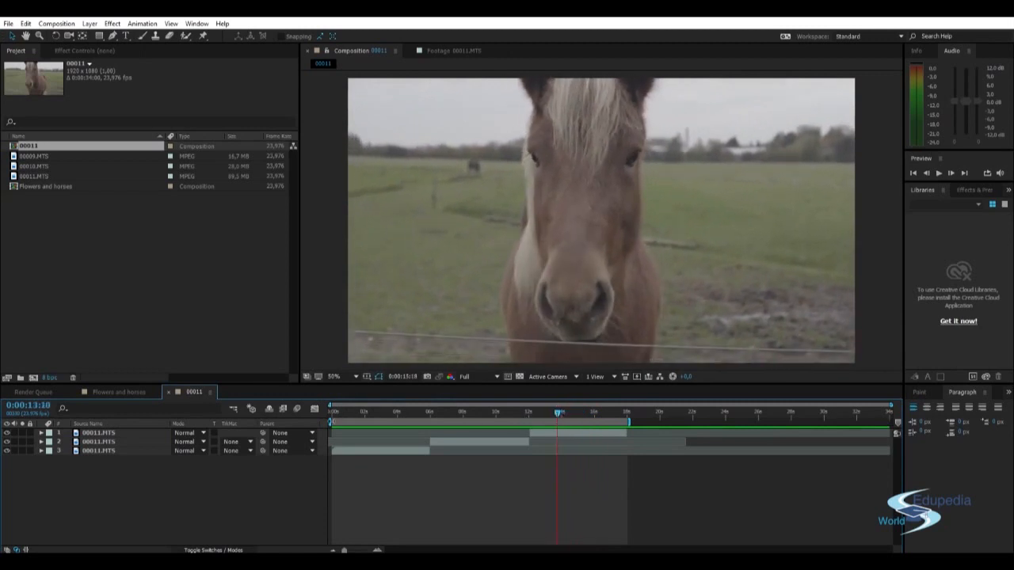
right_click(342, 421)
left_click(345, 476)
left_click(631, 417)
left_click_drag(628, 423, 563, 402)
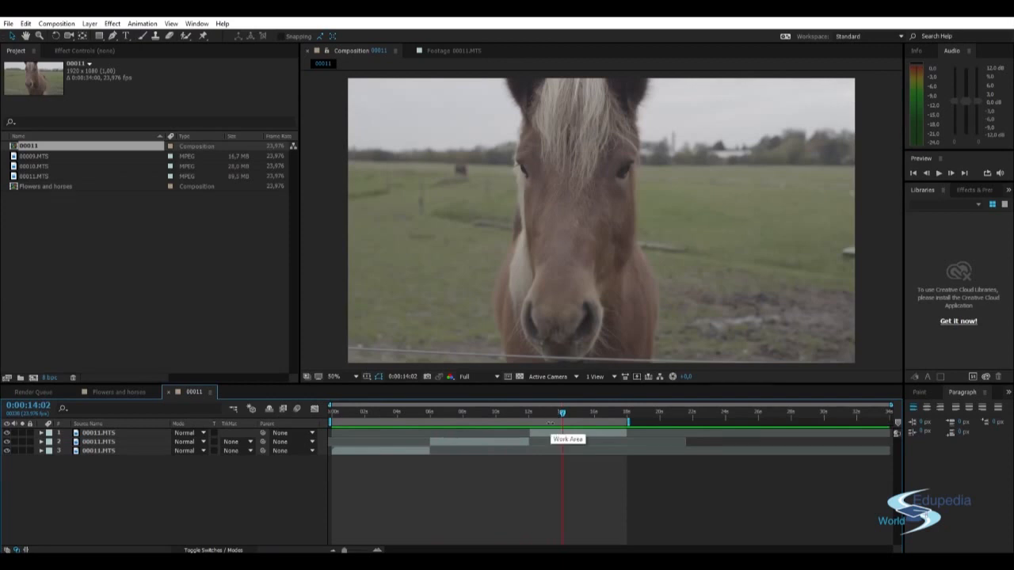
right_click(533, 422)
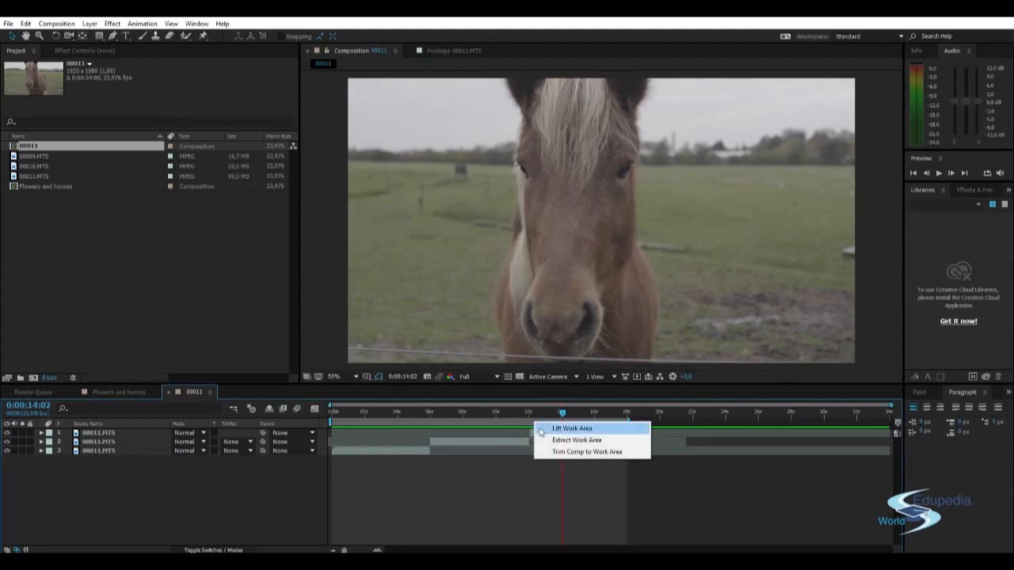
left_click(597, 453)
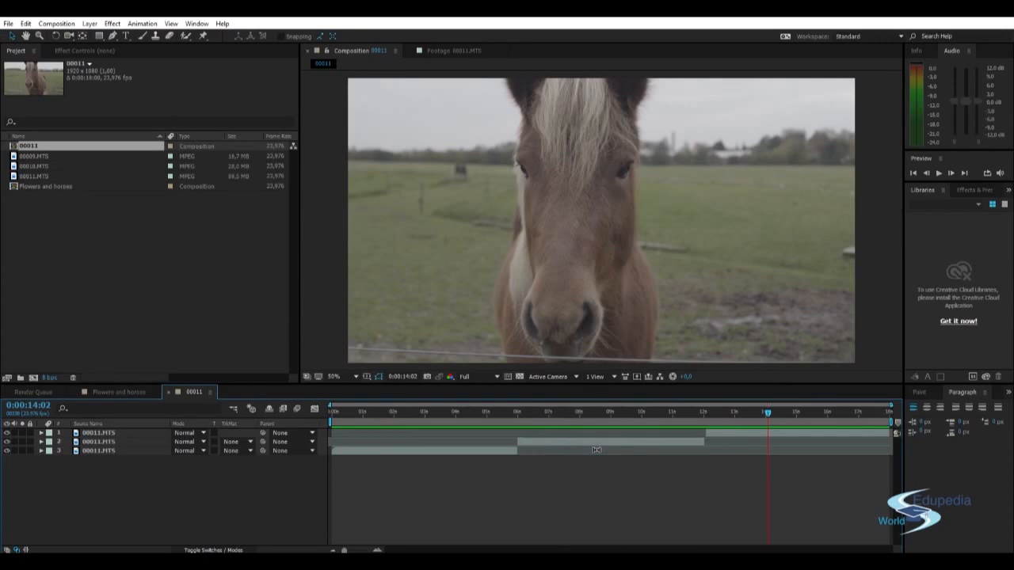
Scrub back to 0:00:08:07 and review the trimmed composition's duration in its settings, leaving them unchanged.
left_click_drag(786, 417, 590, 416)
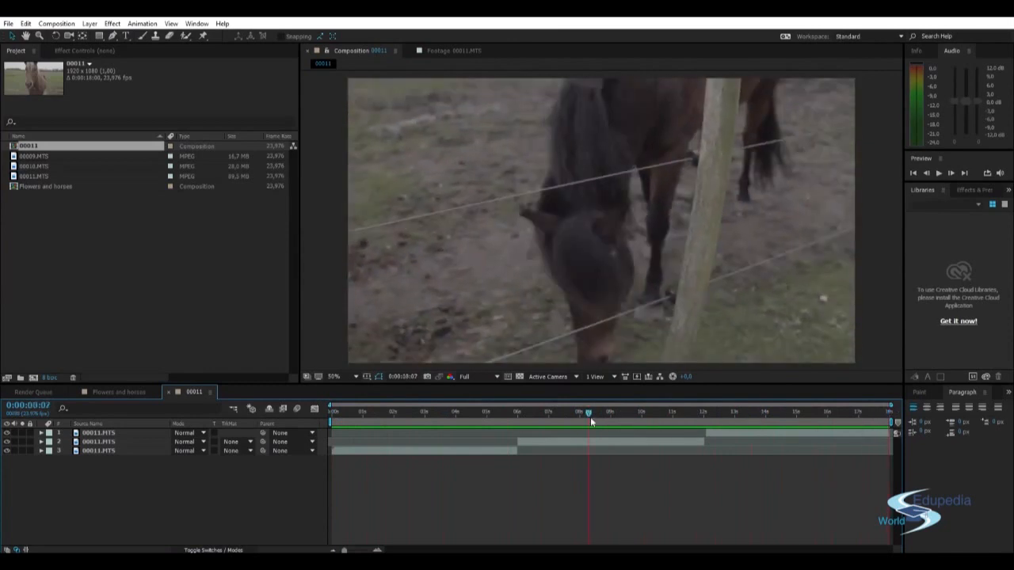
right_click(427, 503)
left_click(485, 414)
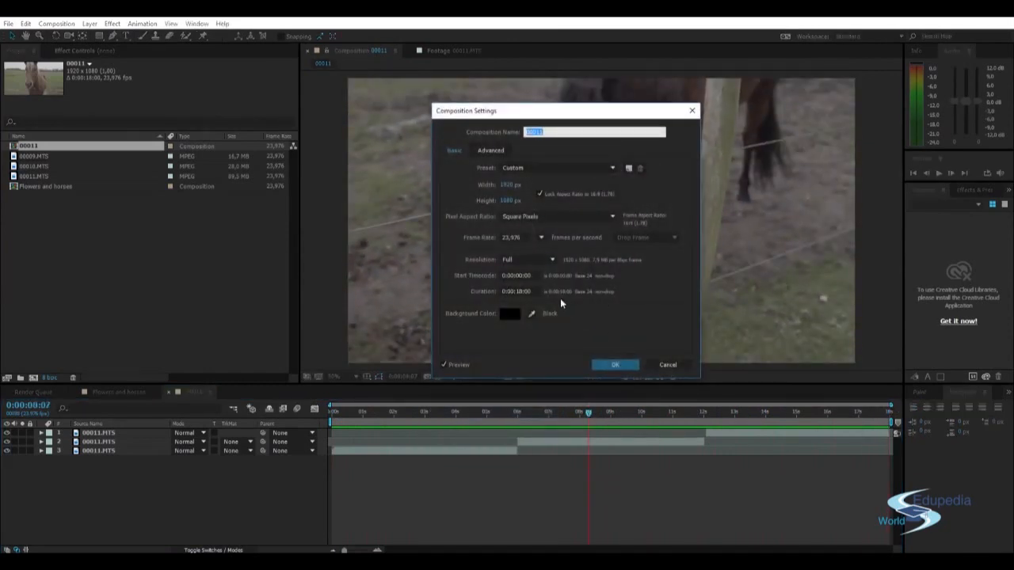
left_click(665, 365)
Scrub through the trimmed horse edit, viewing the last piece around 0:00:12:07 and the first around 0:00:00:22.
left_click_drag(592, 414, 712, 404)
left_click(710, 433)
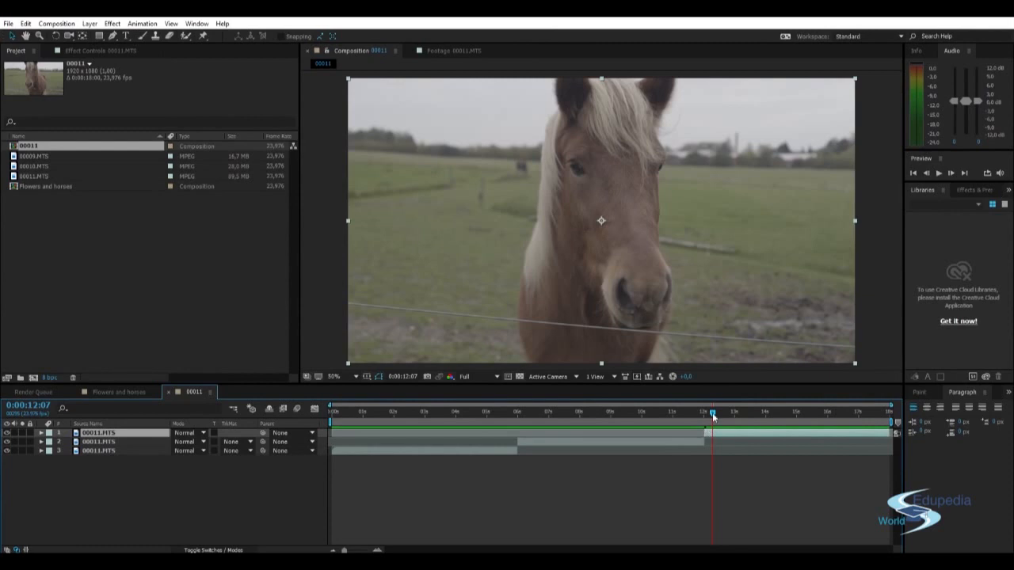
left_click_drag(711, 414, 360, 418)
left_click(735, 478)
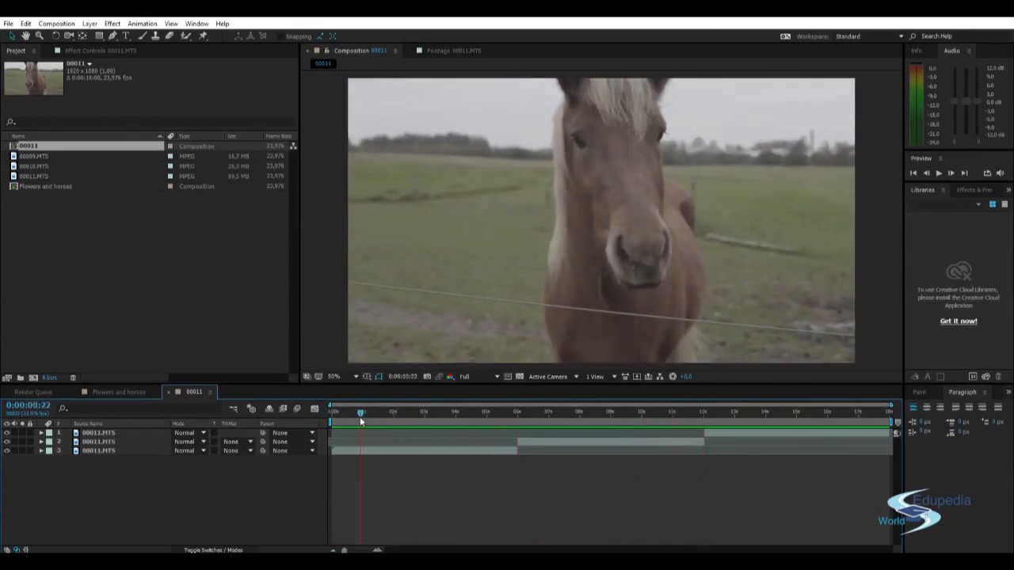